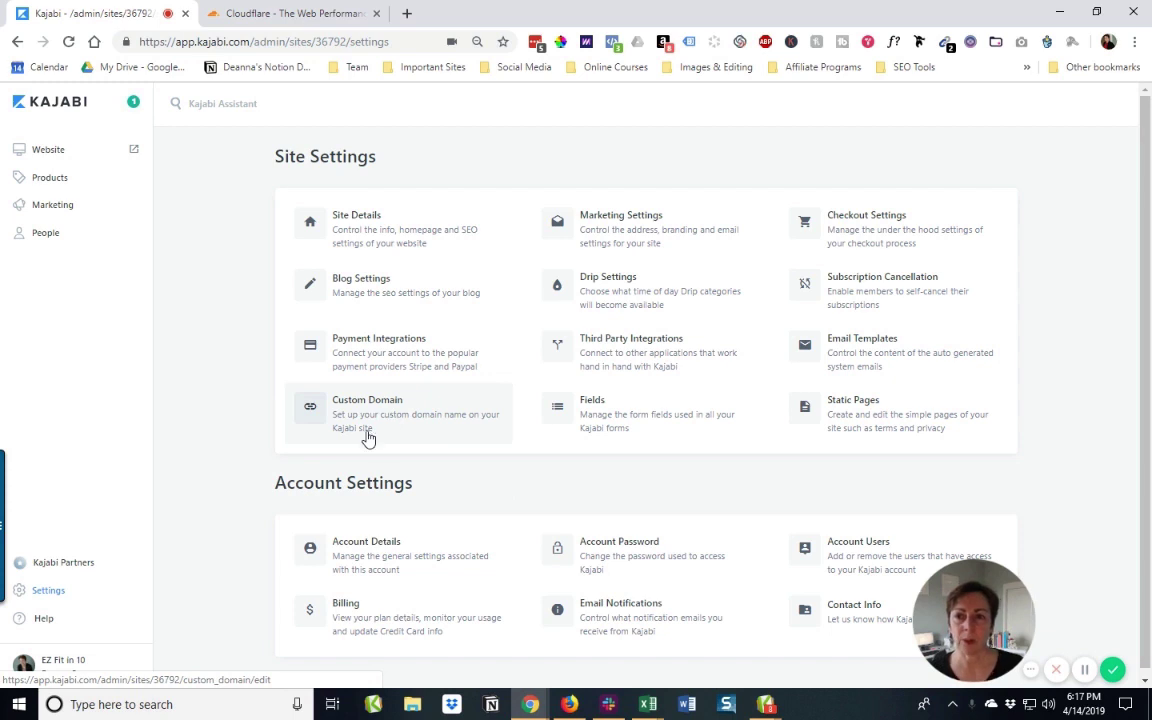
Step: Copy the ezfitin10.mykajabi.com subdomain from Site Details and check it in a new tab
click(388, 254)
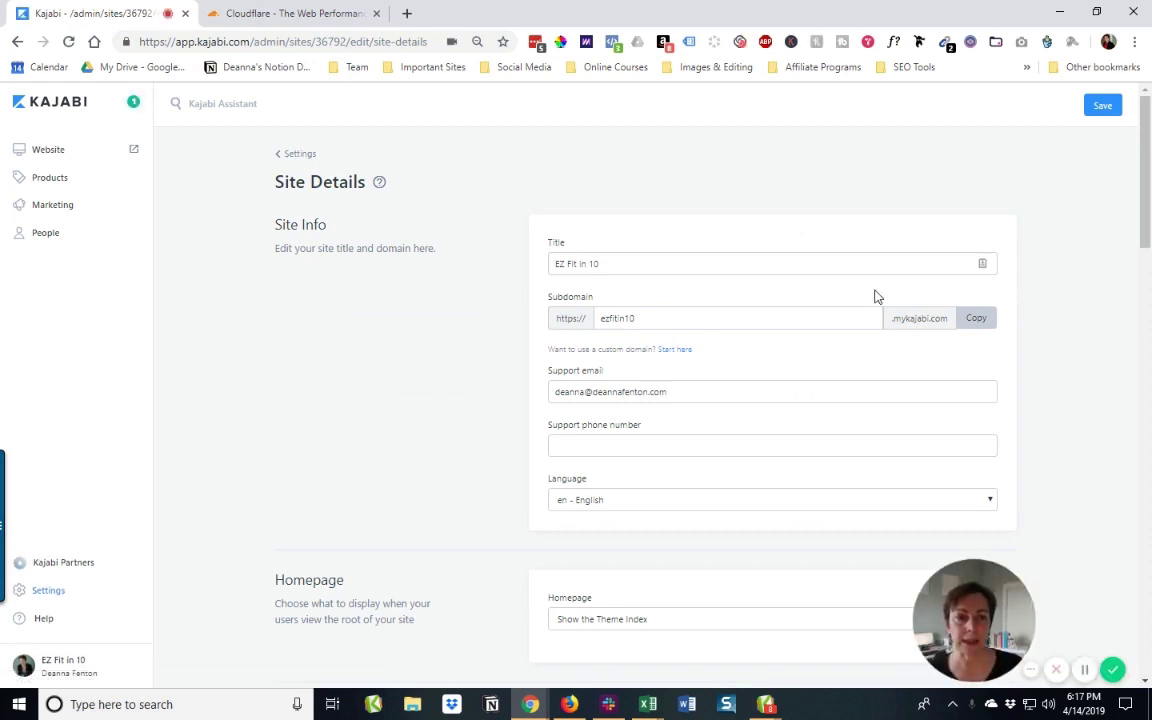
click(974, 326)
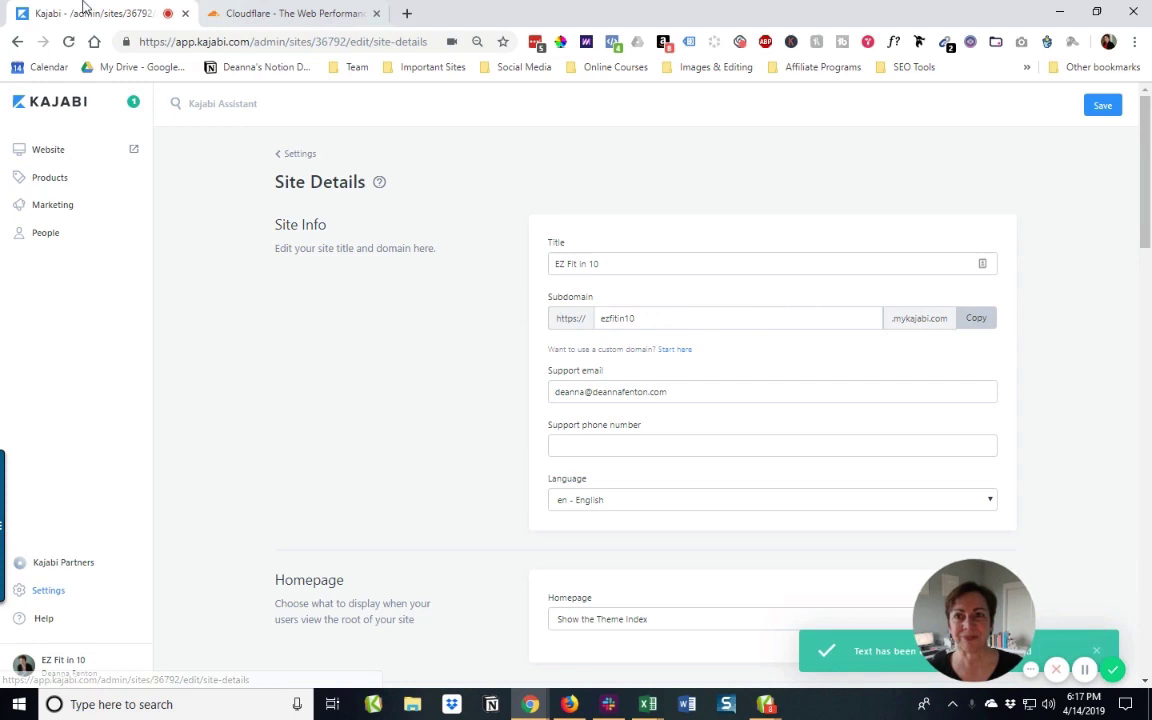
key(ctrl+t)
right_click(249, 41)
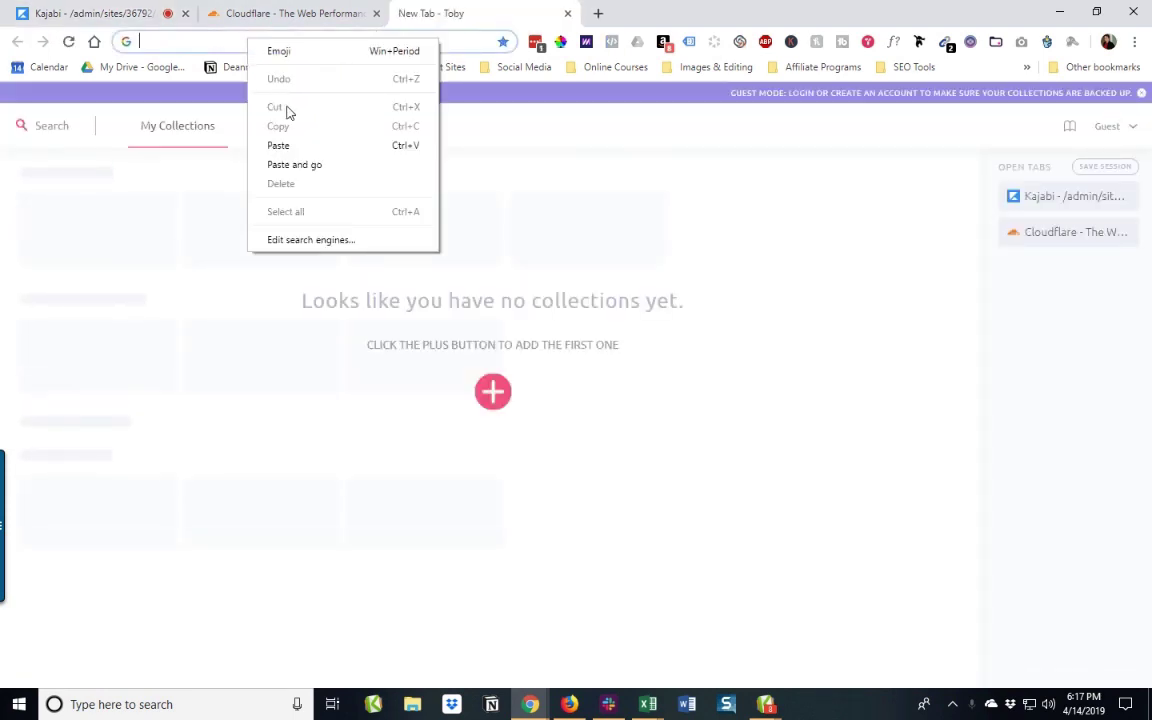
click(280, 145)
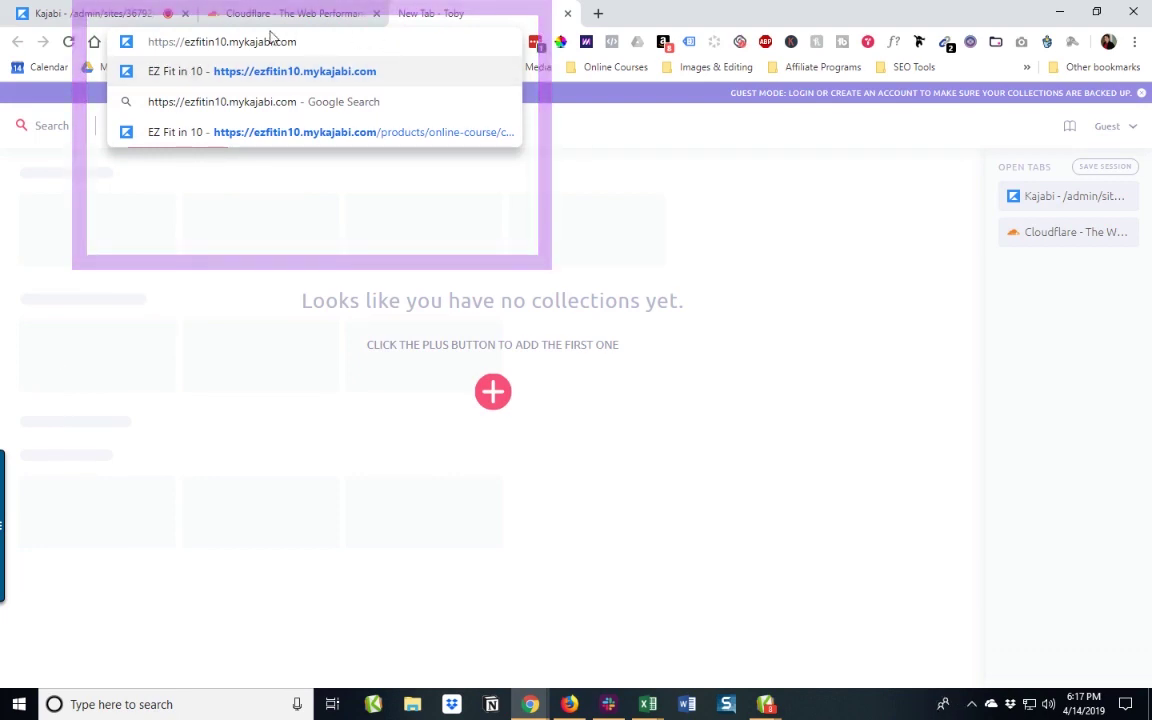
click(88, 16)
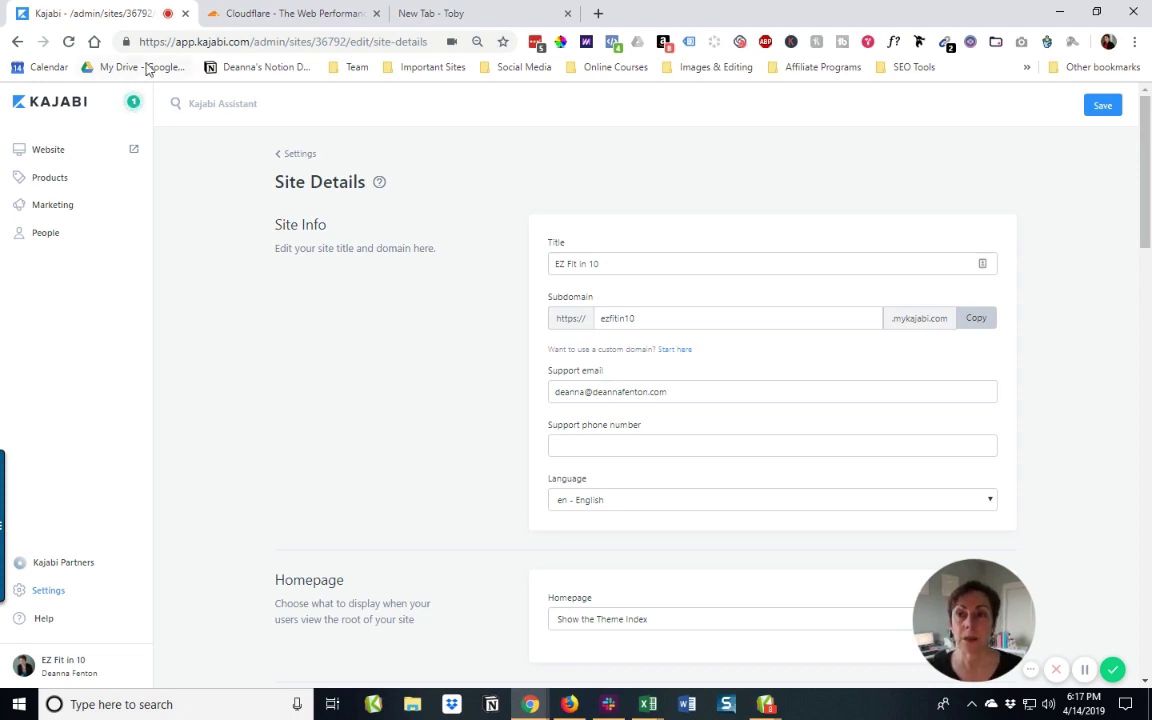
Step: Go back to Settings and open the Custom Domain setup at its CloudFlare DNS step
click(298, 157)
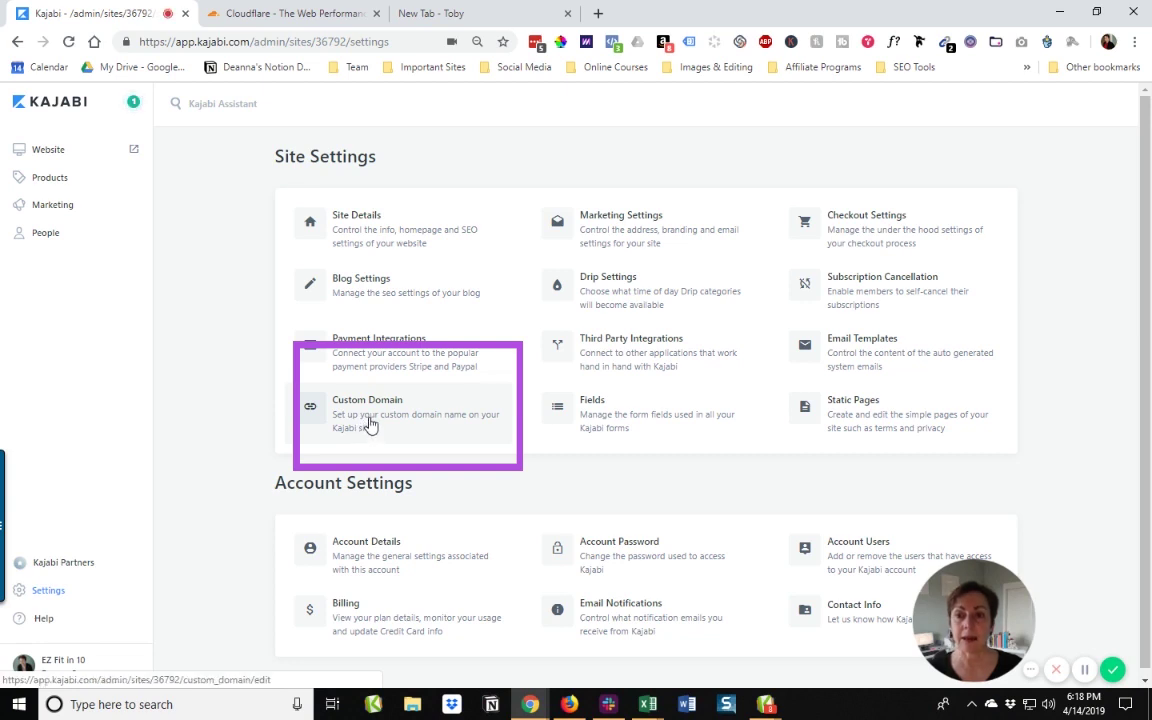
click(368, 421)
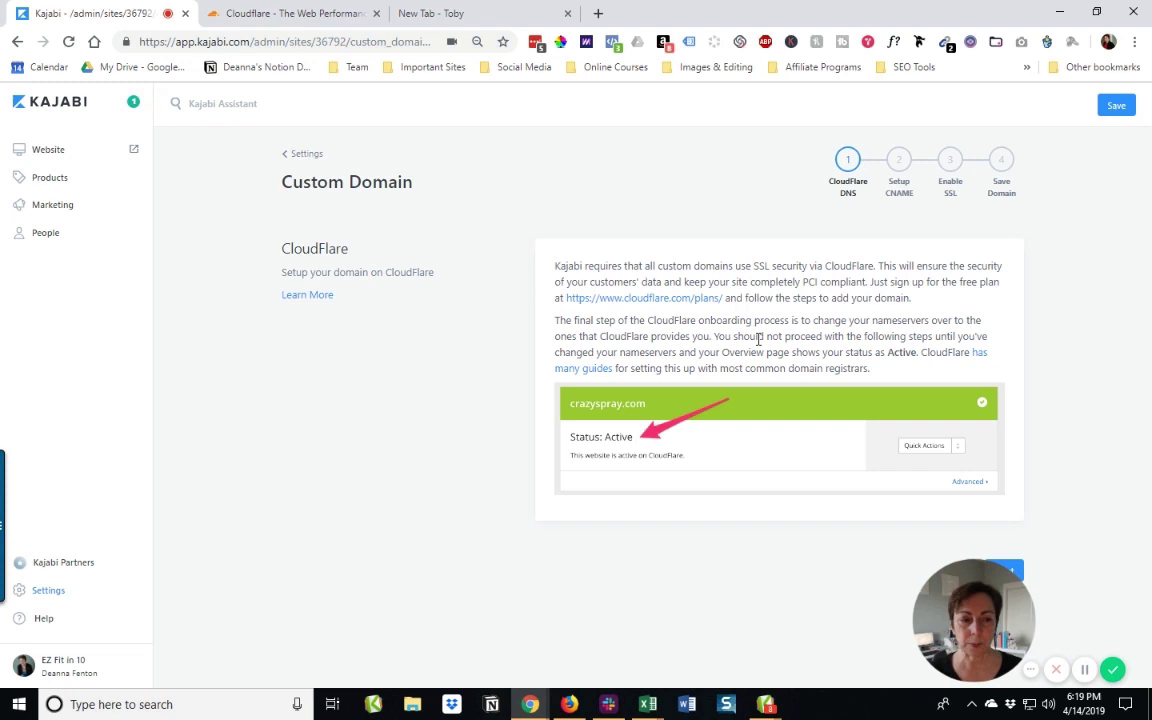
Step: Start a Cloudflare sign-up, replacing the pre-filled e-mail with the business e-mail address
click(288, 15)
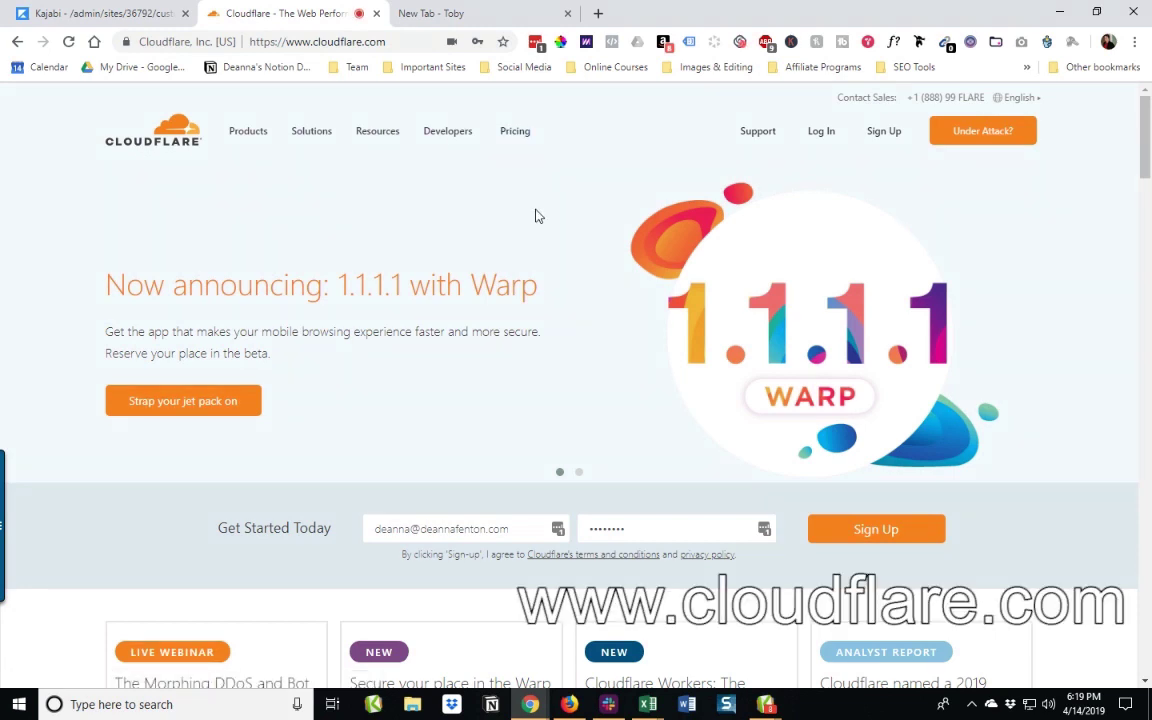
click(884, 137)
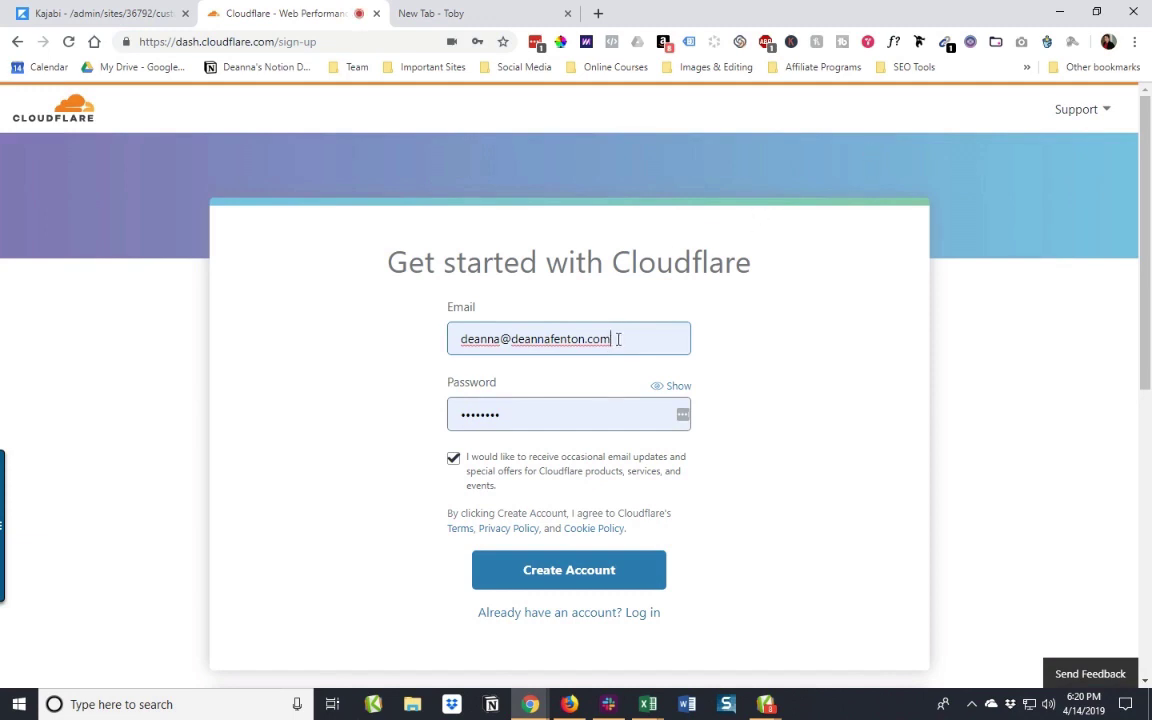
click(609, 340)
drag(609, 340, 419, 332)
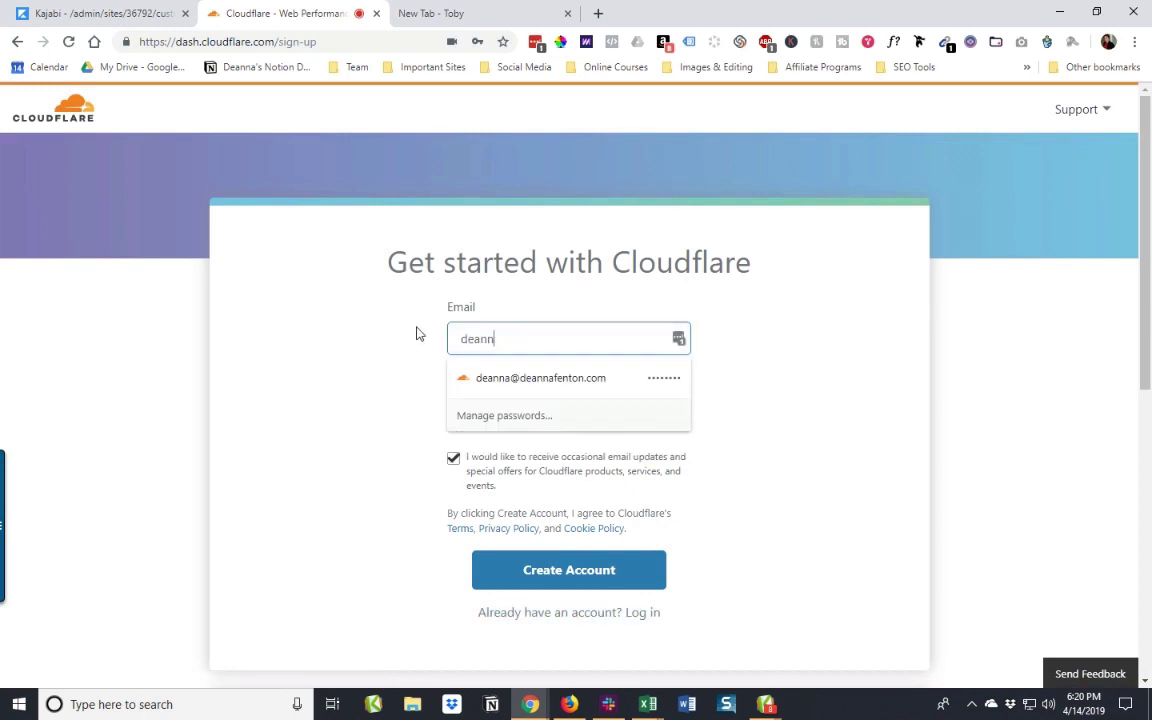
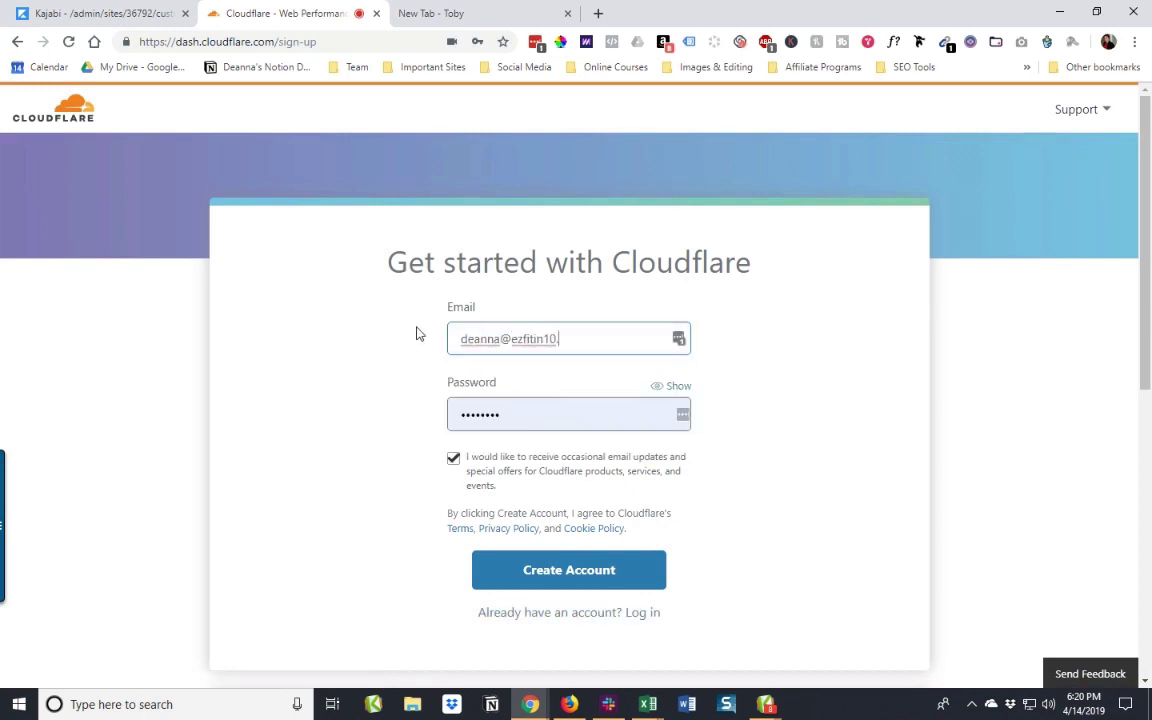
key(Tab)
scroll(417, 333, down, 2)
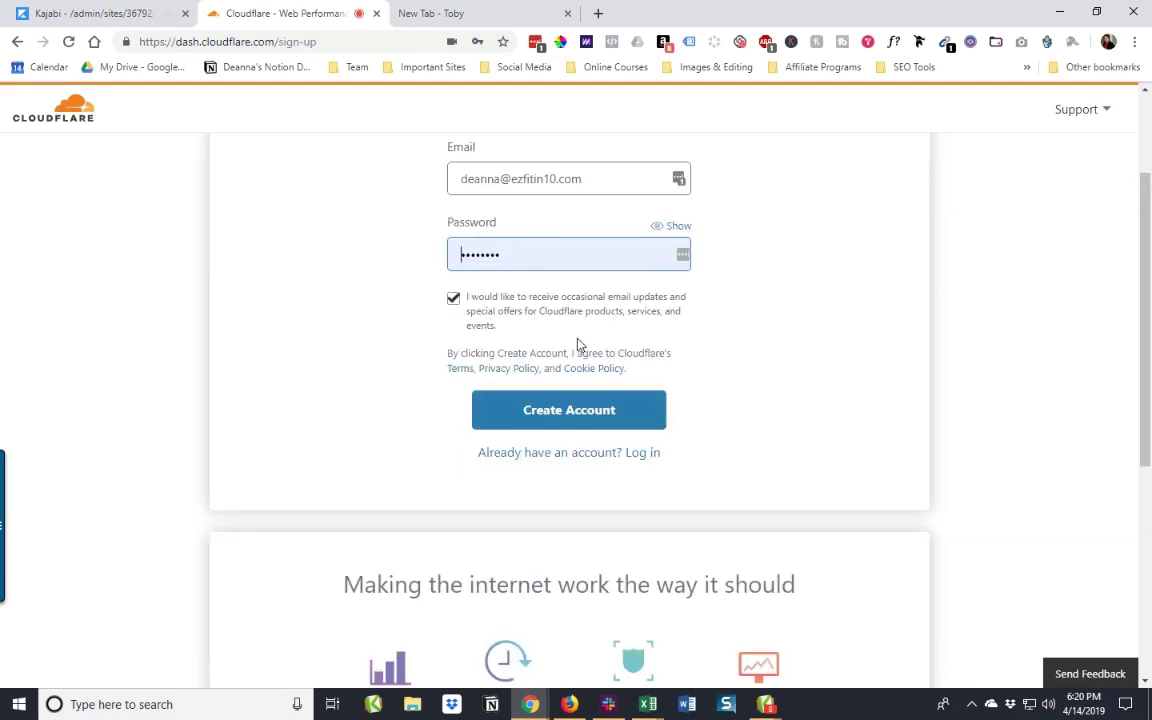
Step: Create the Cloudflare account and dismiss the save-password and LastPass prompts
click(578, 420)
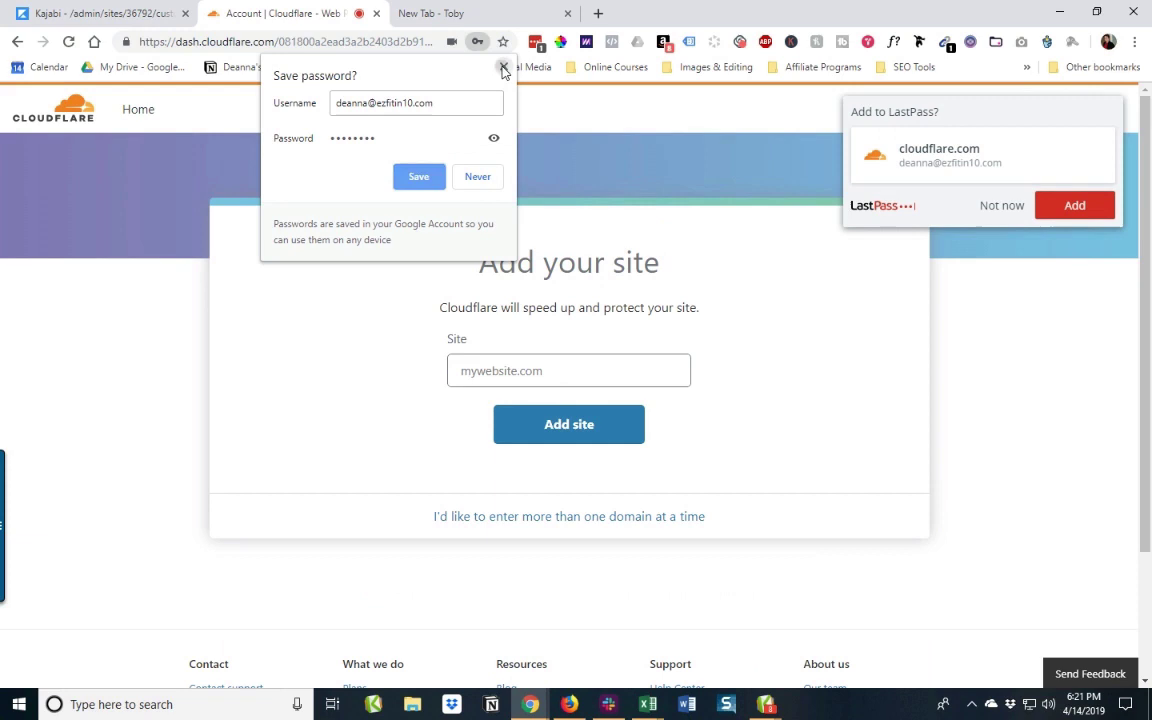
click(503, 68)
click(1000, 205)
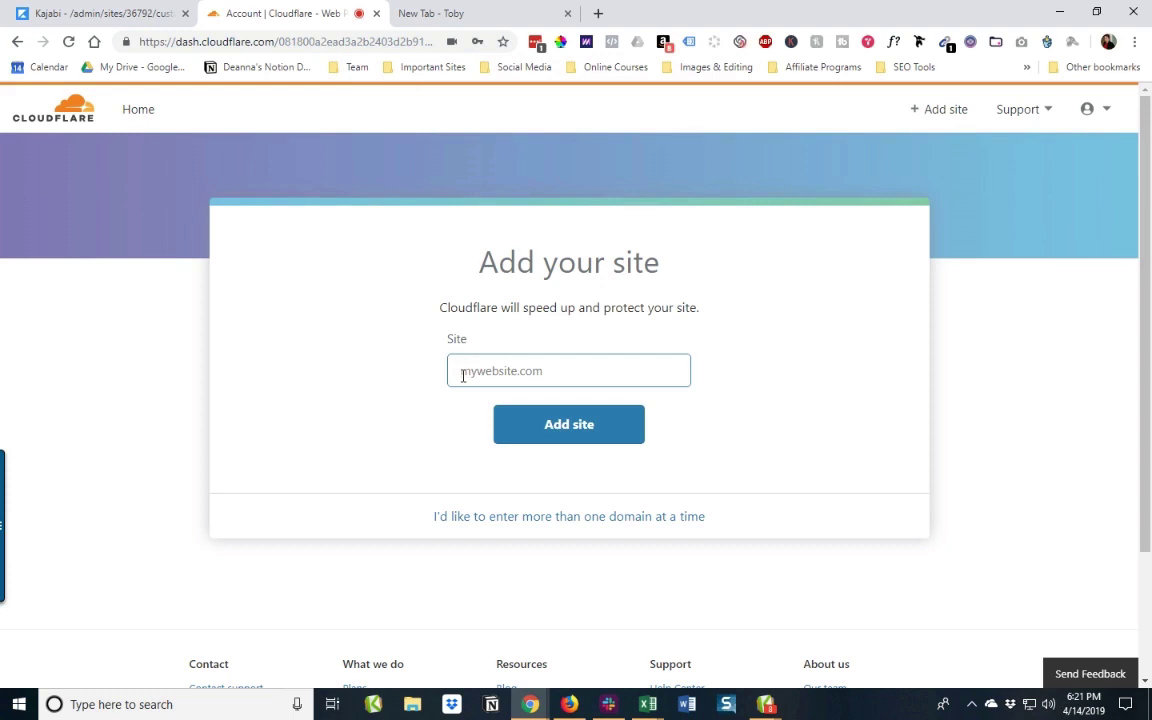
Step: Add ezfitin10.com as a new site in Cloudflare
click(462, 376)
text(ezfitin10.com)
click(584, 436)
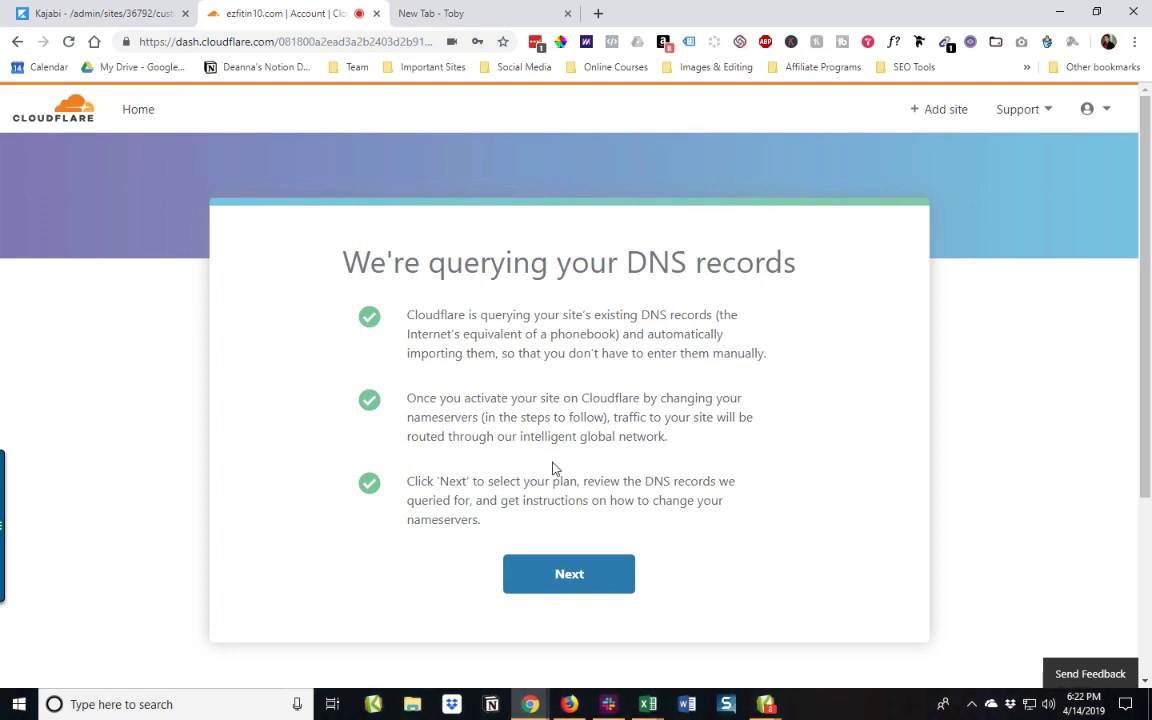
Step: Choose and confirm the FREE plan for ezfitin10.com
click(589, 582)
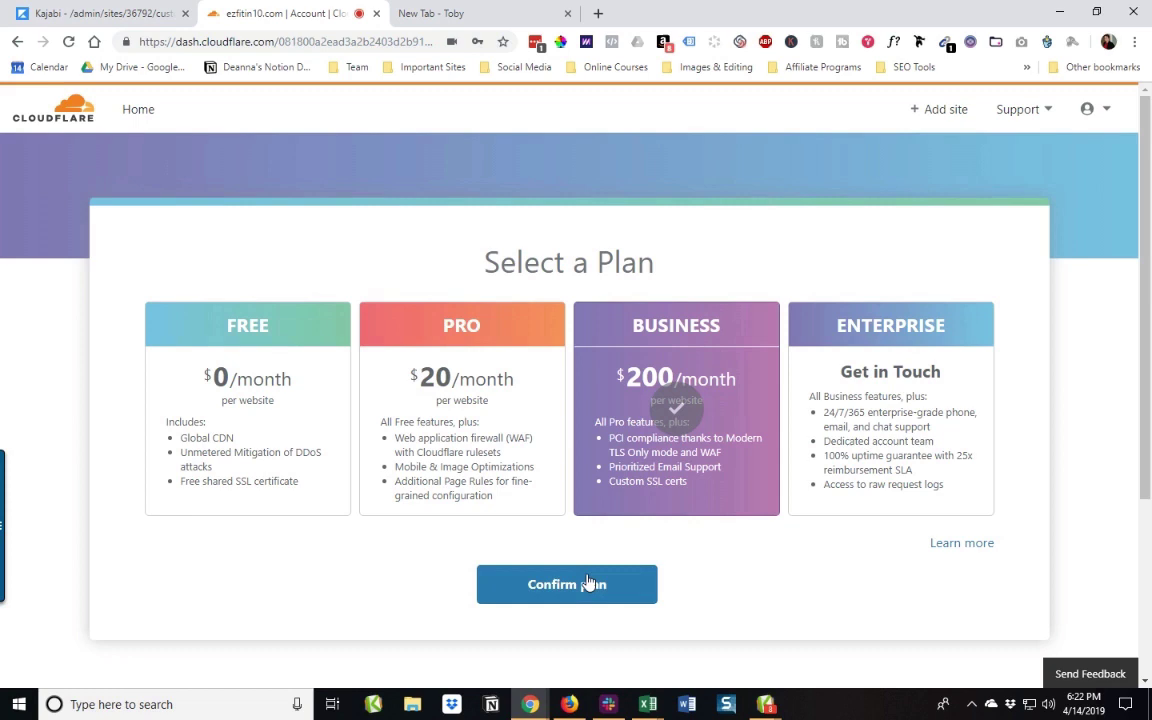
click(256, 428)
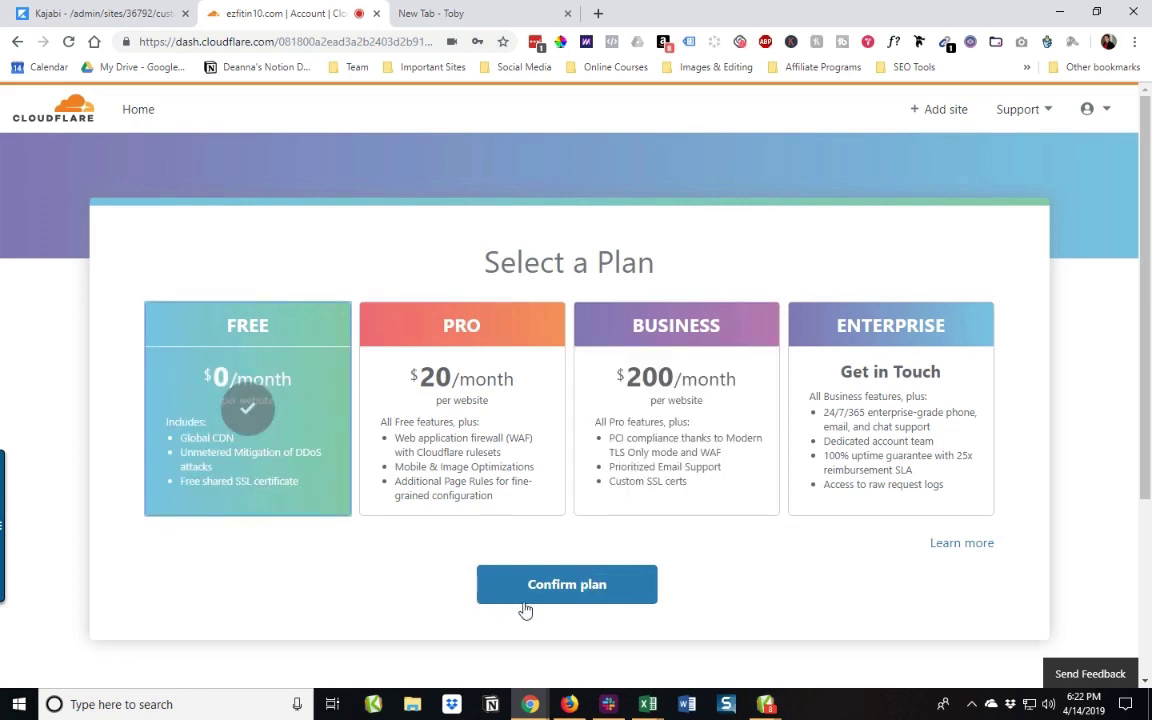
click(567, 586)
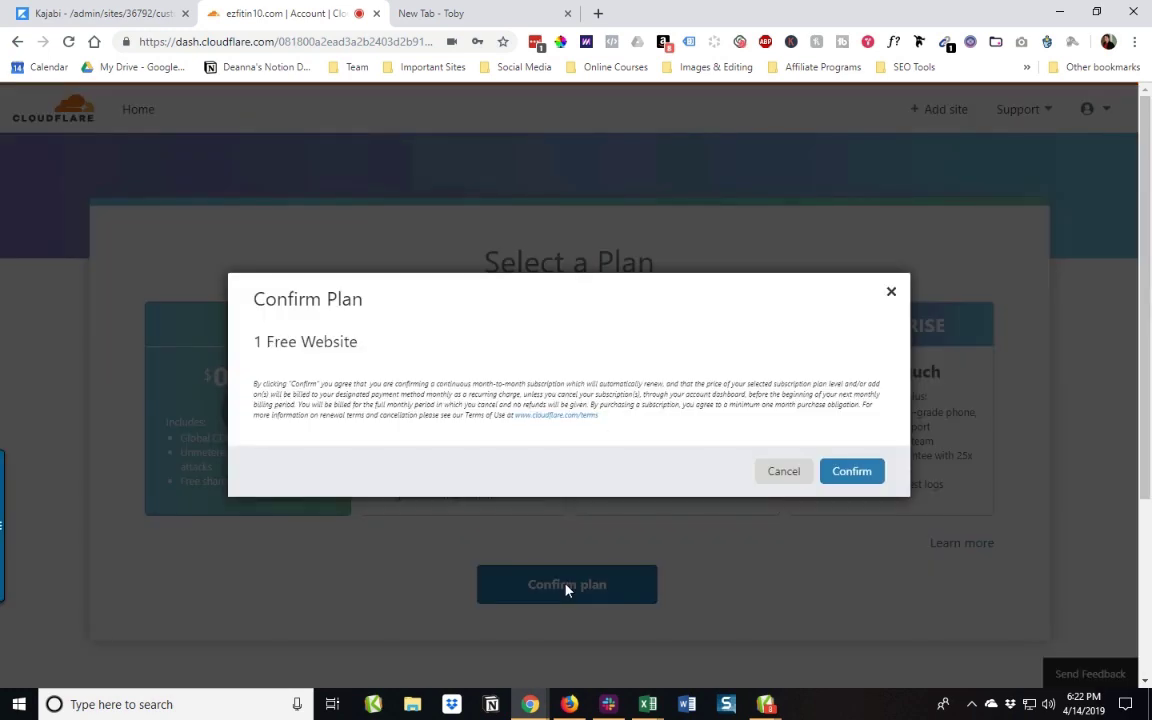
click(850, 473)
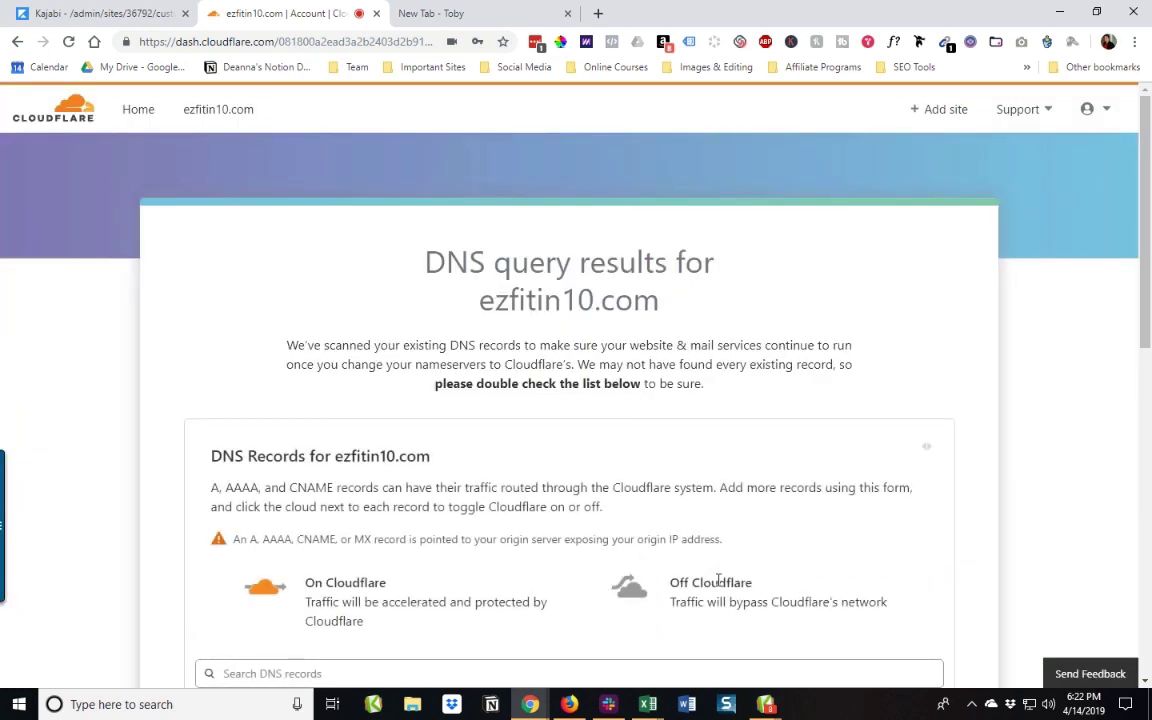
Step: Scroll through ezfitin10.com's DNS records: three A records to 64.98.145.30, a mail CNAME, and MX
scroll(320, 328, down, 1)
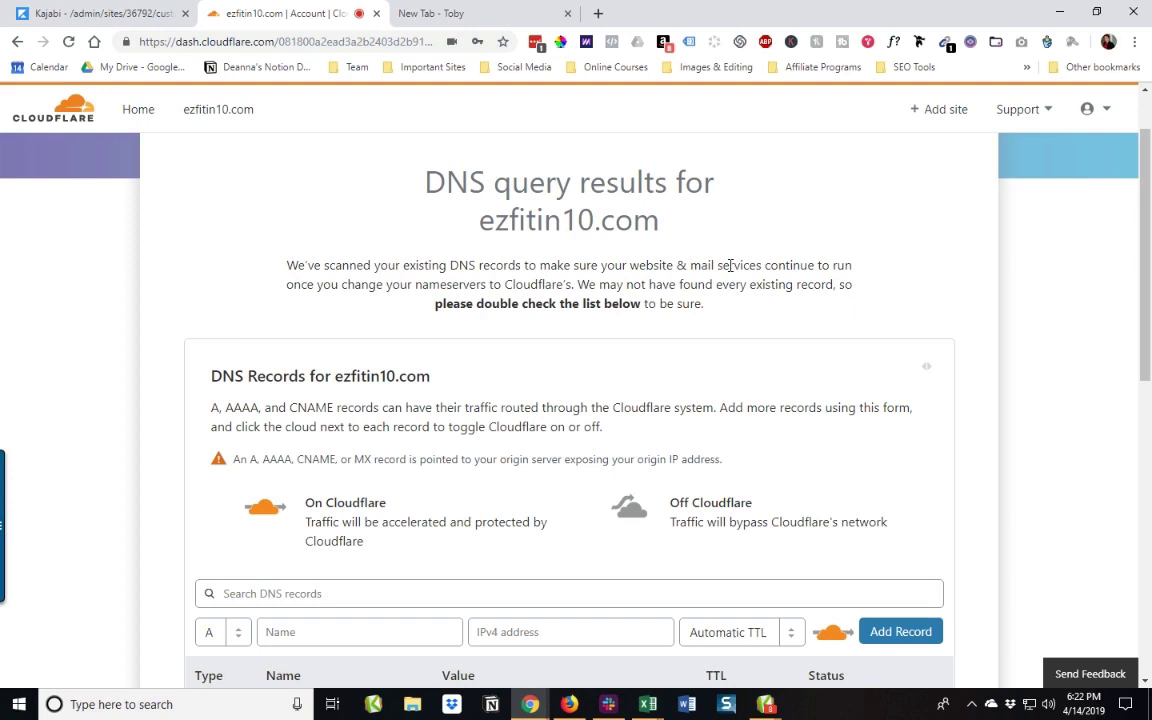
scroll(662, 322, down, 1)
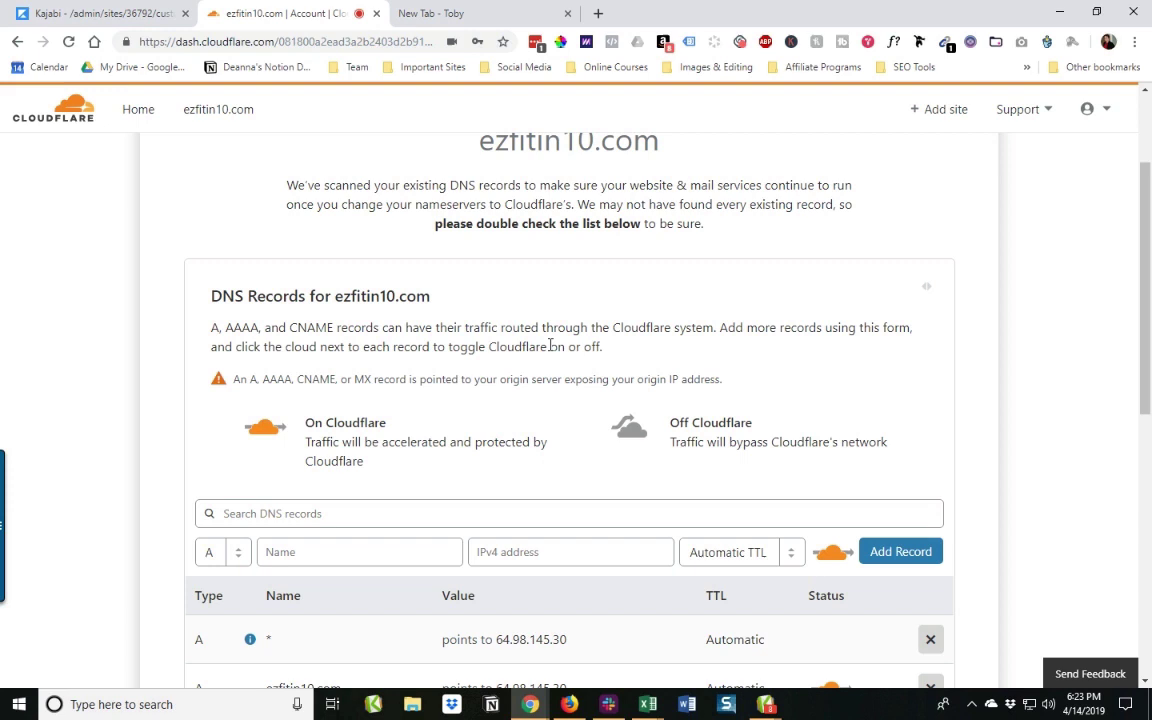
scroll(442, 370, down, 3)
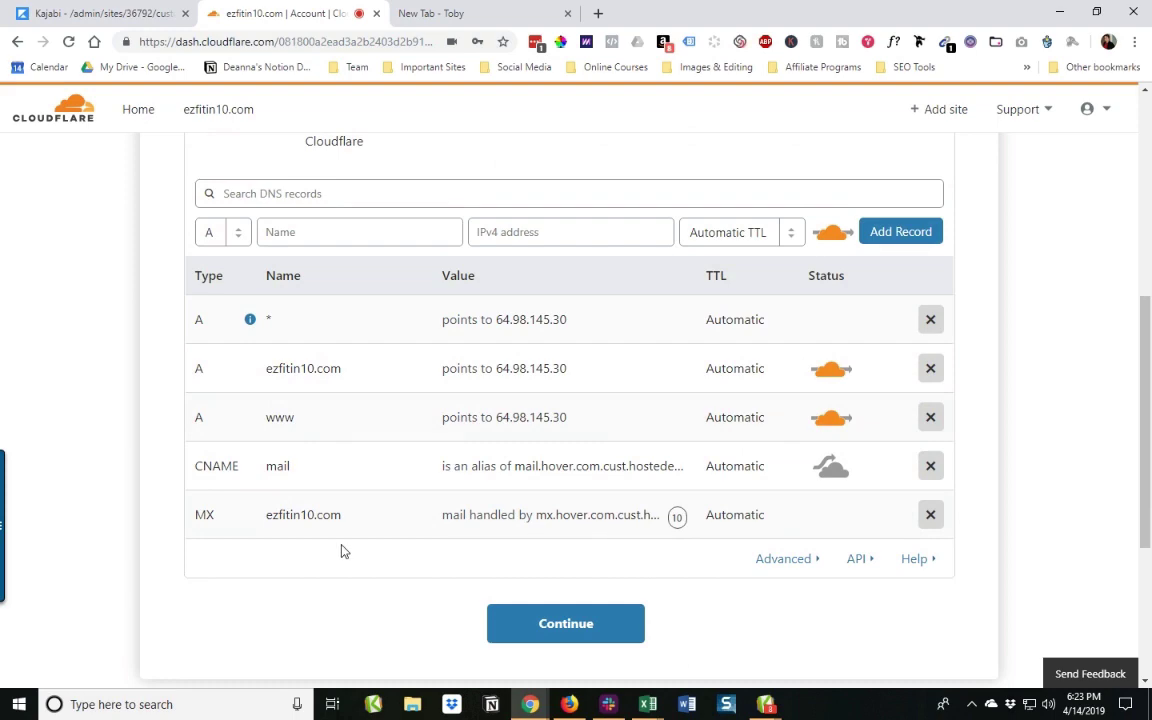
scroll(341, 551, up, 2)
scroll(342, 545, down, 1)
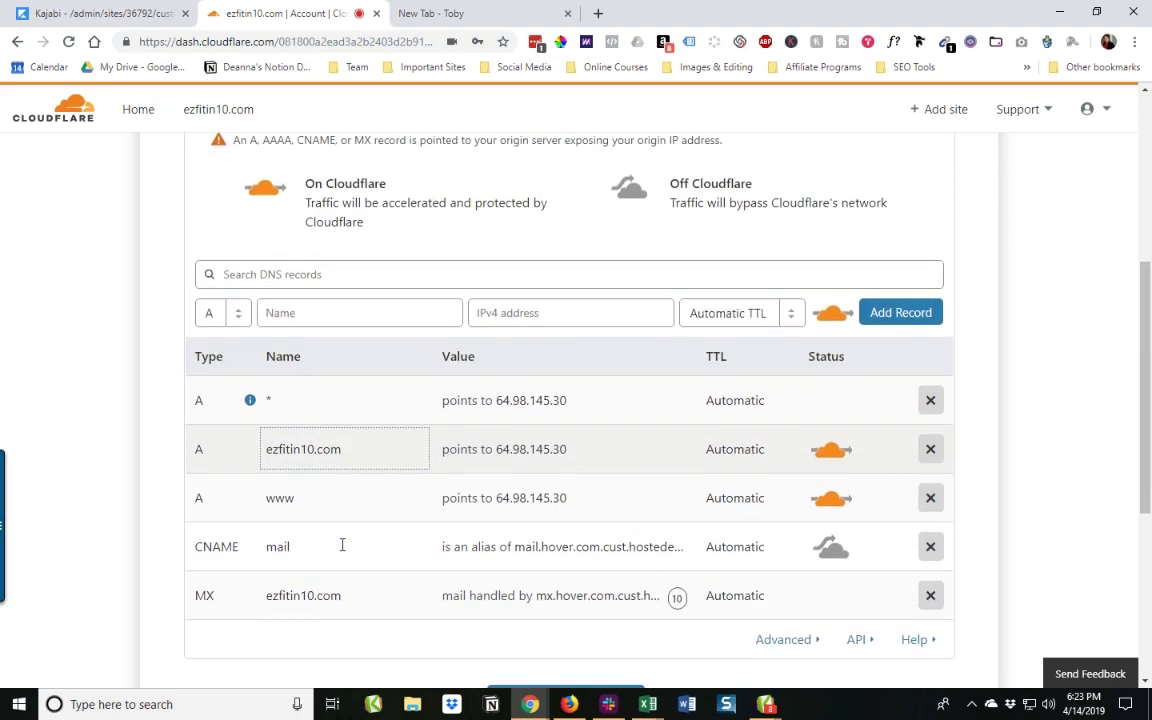
scroll(342, 545, down, 1)
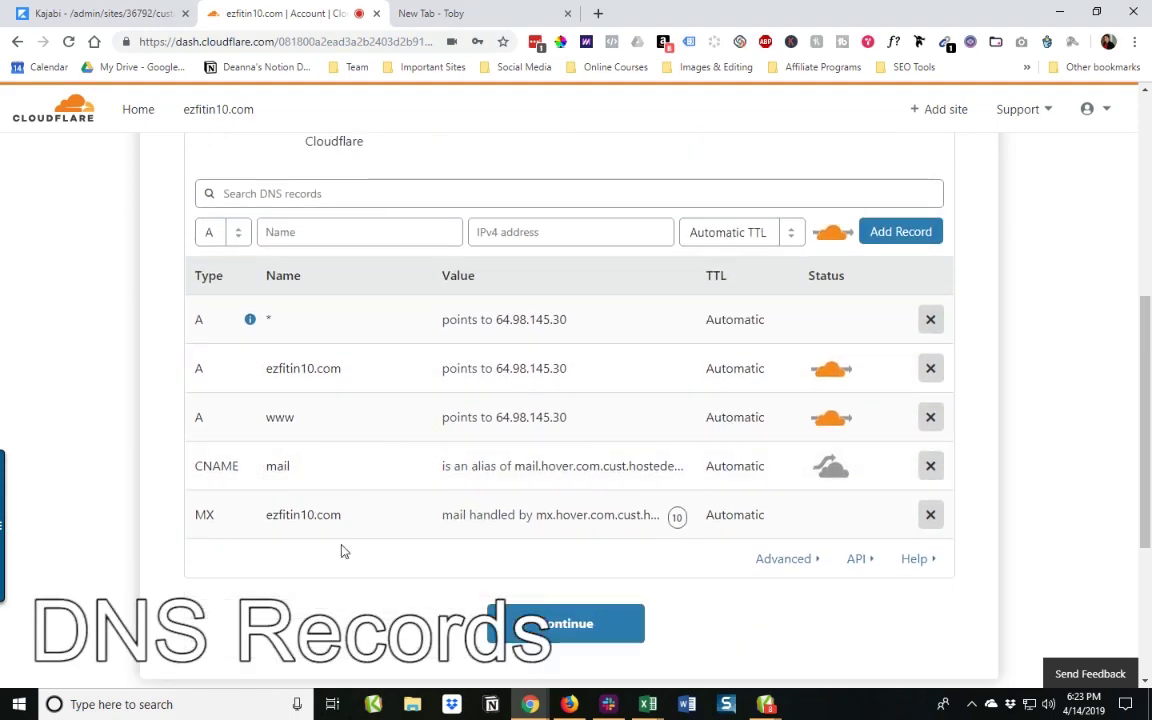
scroll(342, 548, up, 6)
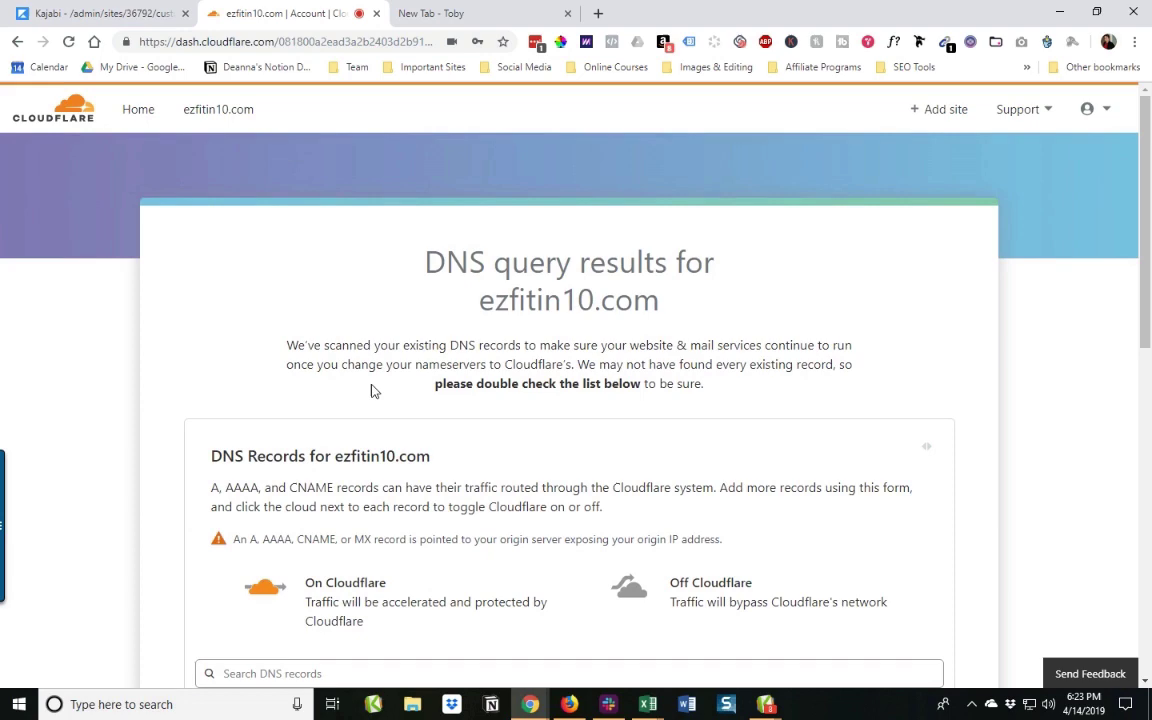
scroll(371, 391, down, 4)
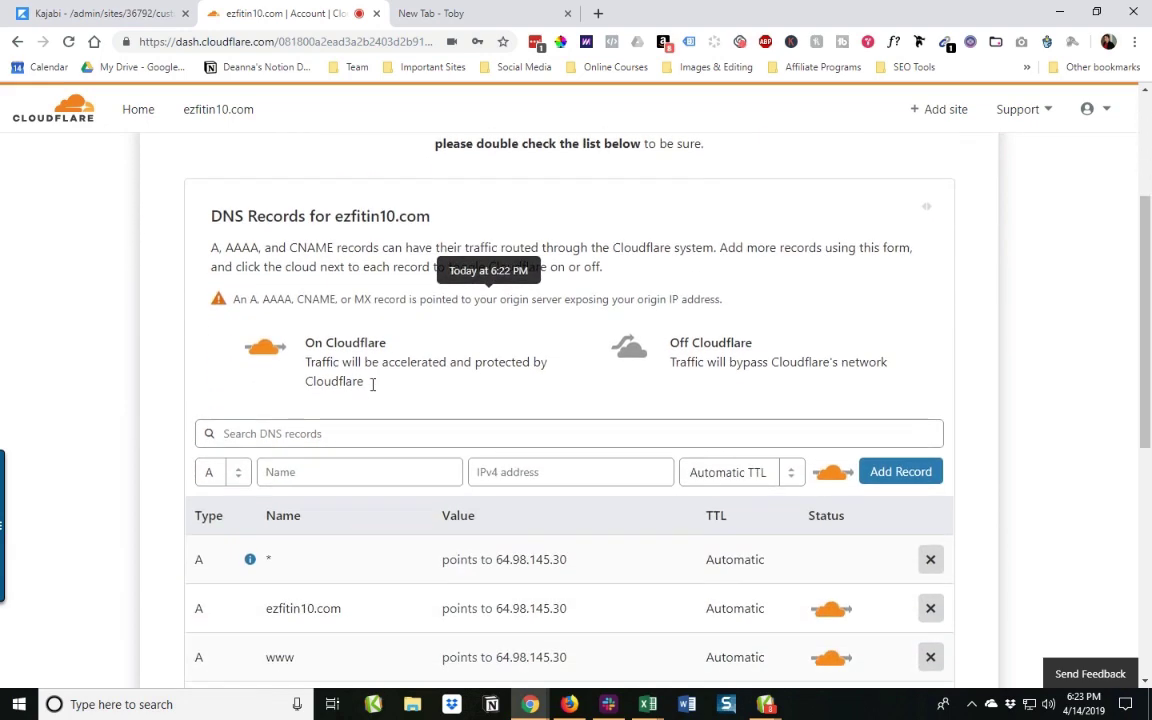
scroll(371, 391, down, 3)
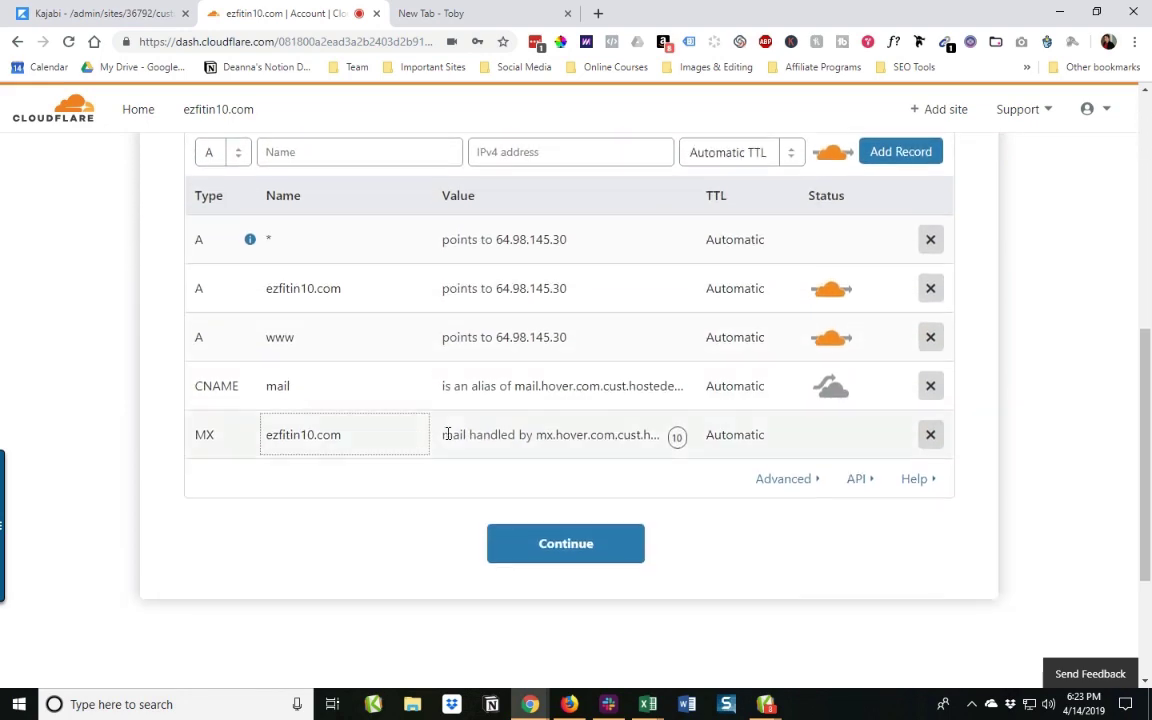
Step: Continue past the DNS records to Cloudflare's Change your Nameservers page
click(586, 546)
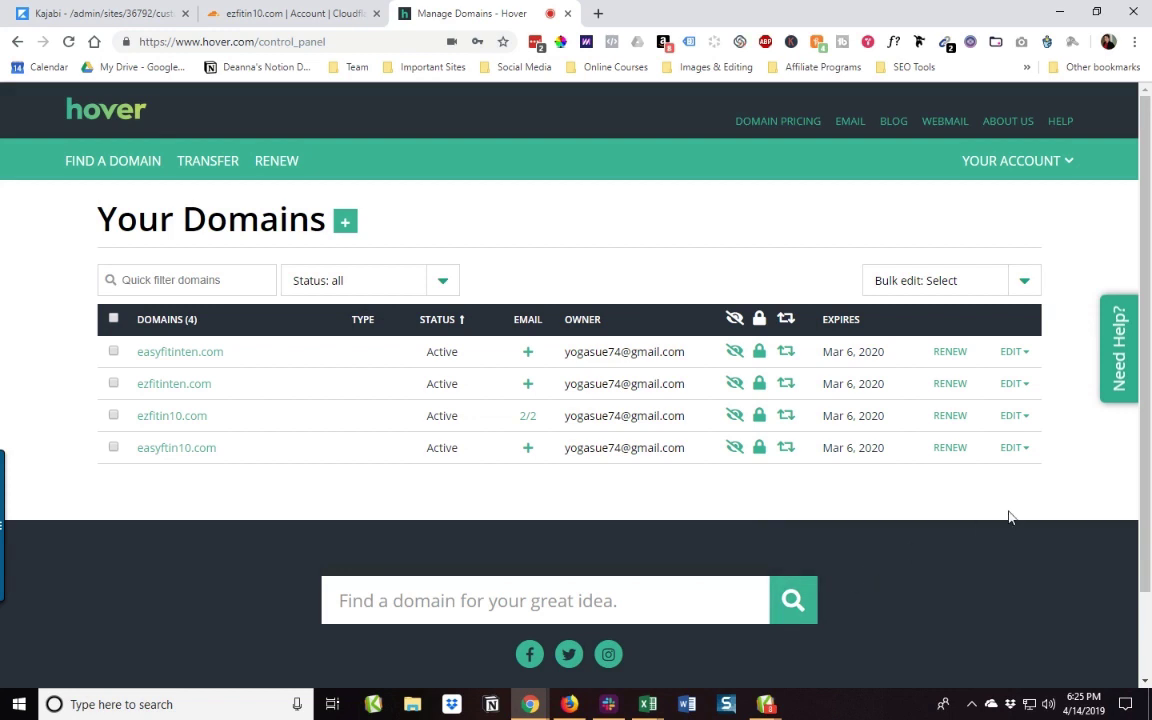
Step: Open Hover's nameserver editor for ezfitin10.com and paste the first Cloudflare nameserver over ns1.hover.com
click(1013, 416)
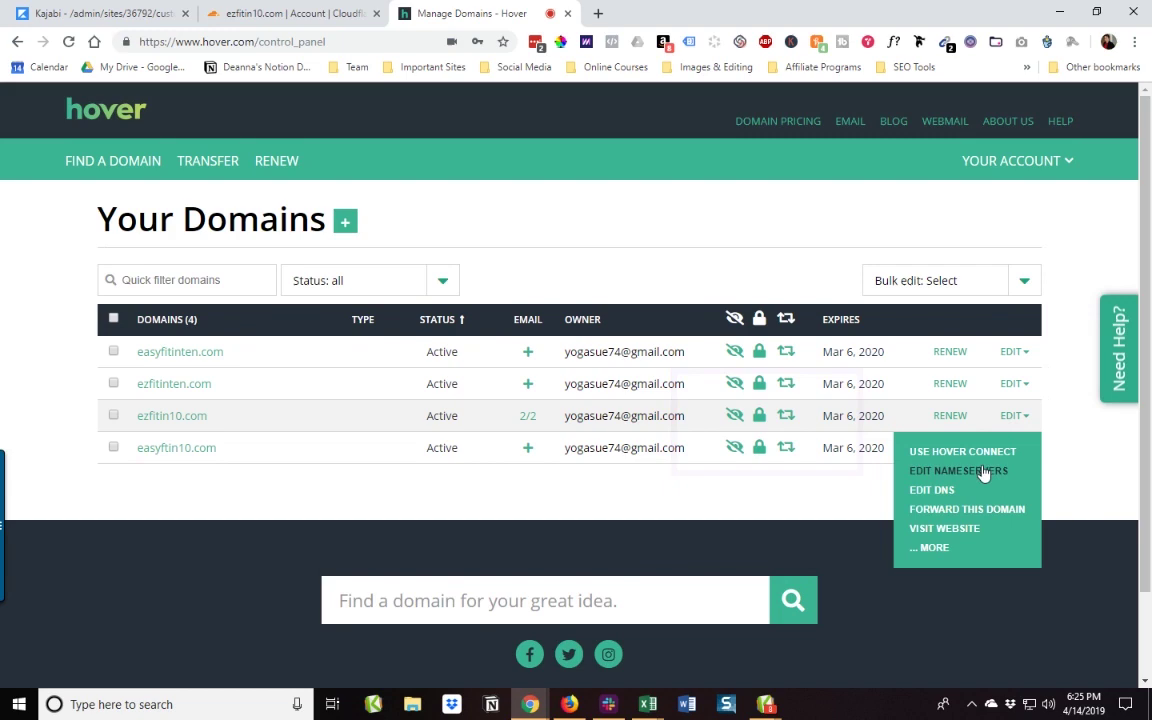
click(983, 471)
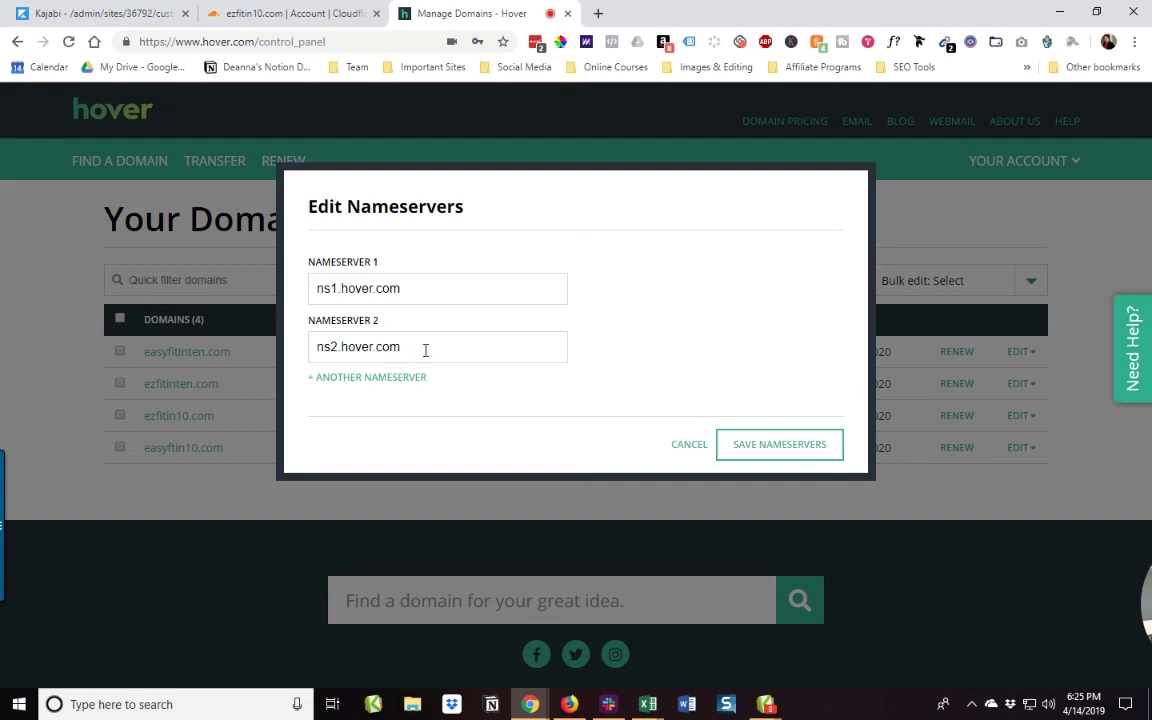
click(285, 13)
click(758, 450)
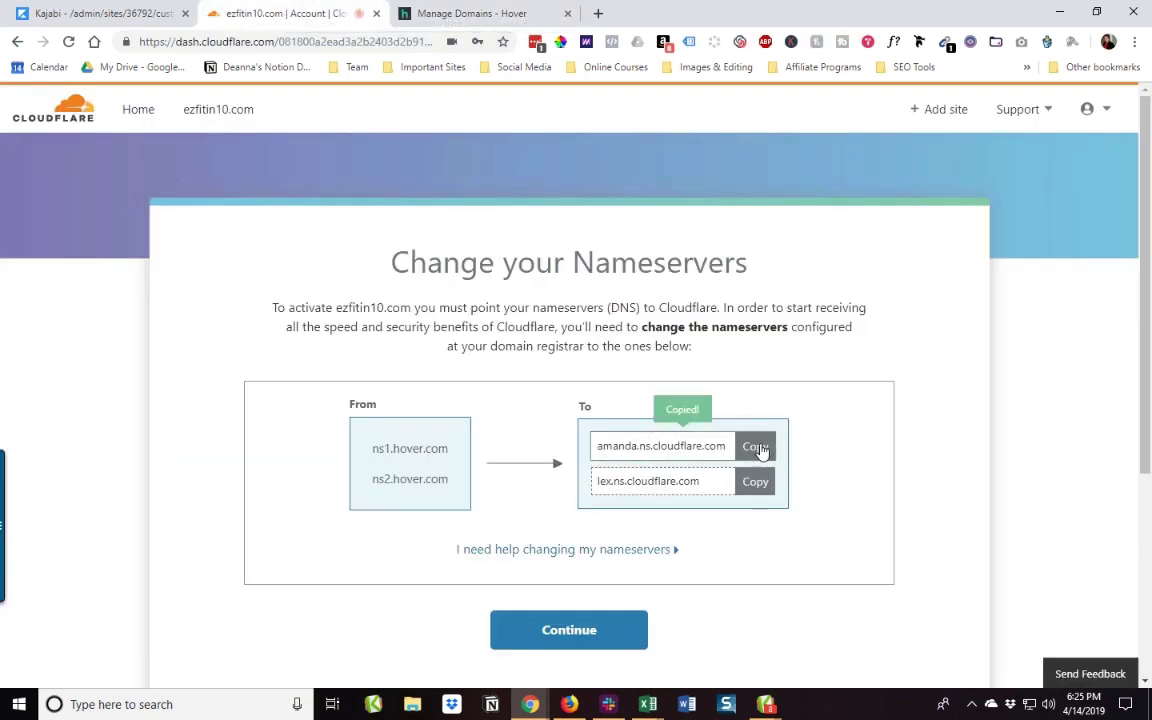
click(411, 14)
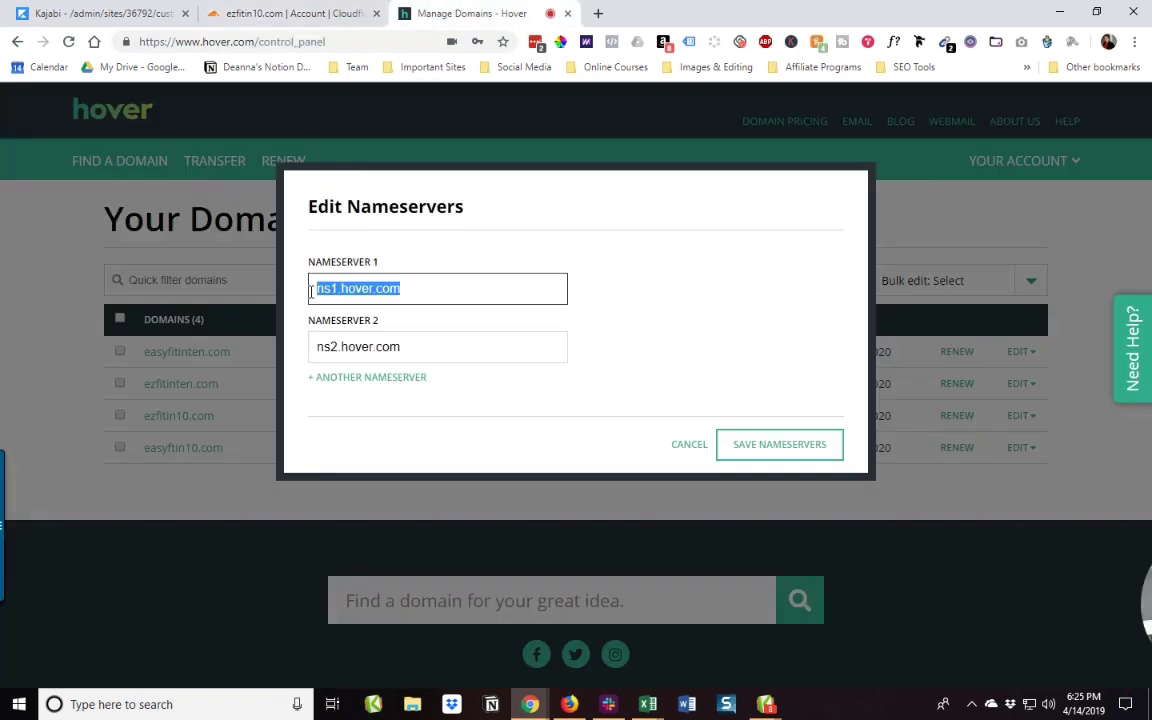
key(ctrl+v)
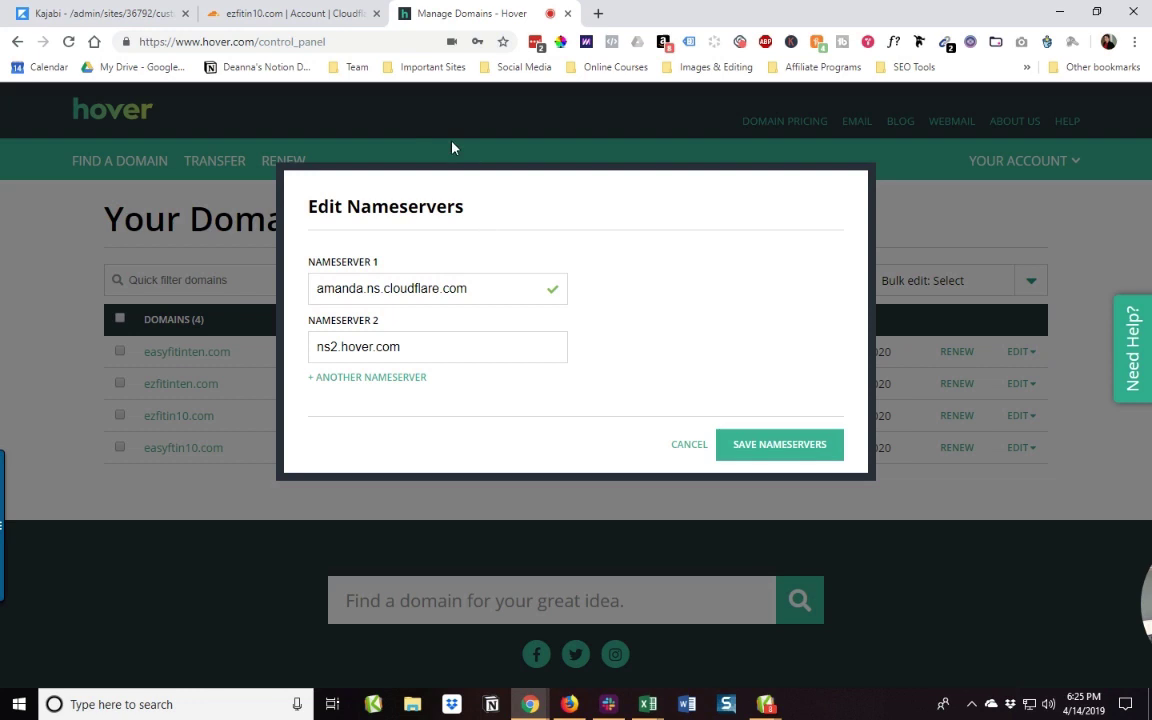
Step: Replace ns2.hover.com with the second Cloudflare nameserver and save the nameservers
click(343, 14)
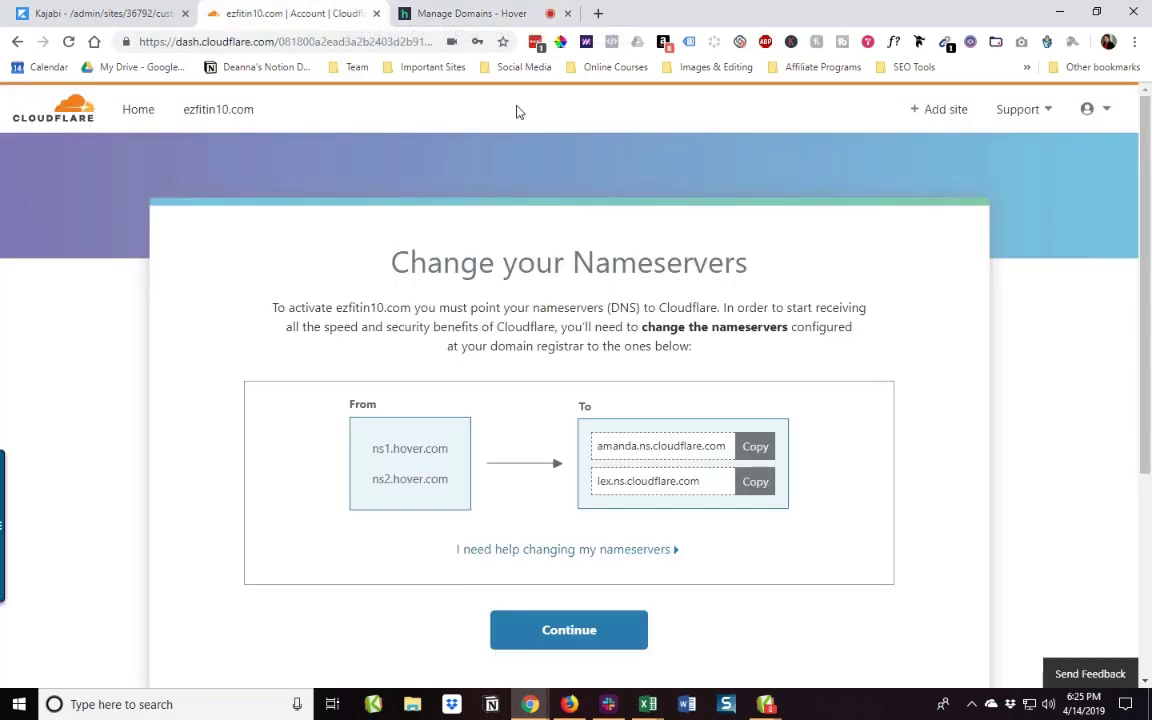
click(756, 482)
click(397, 14)
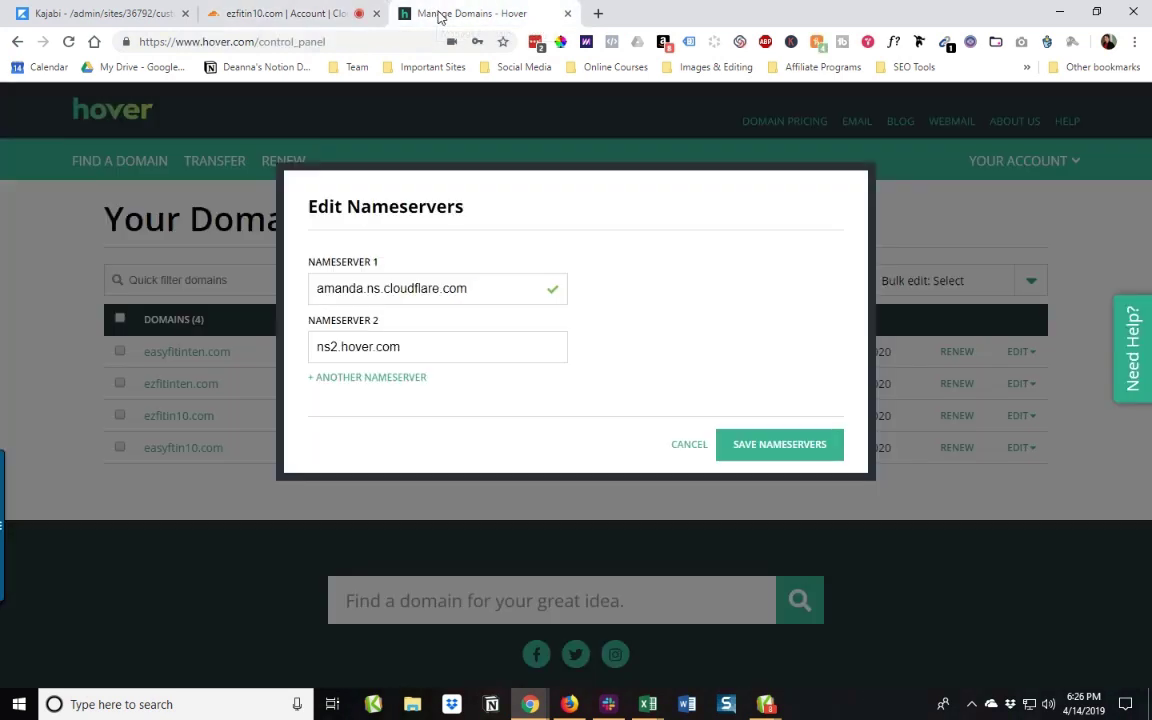
drag(416, 342, 308, 342)
key(ctrl+v)
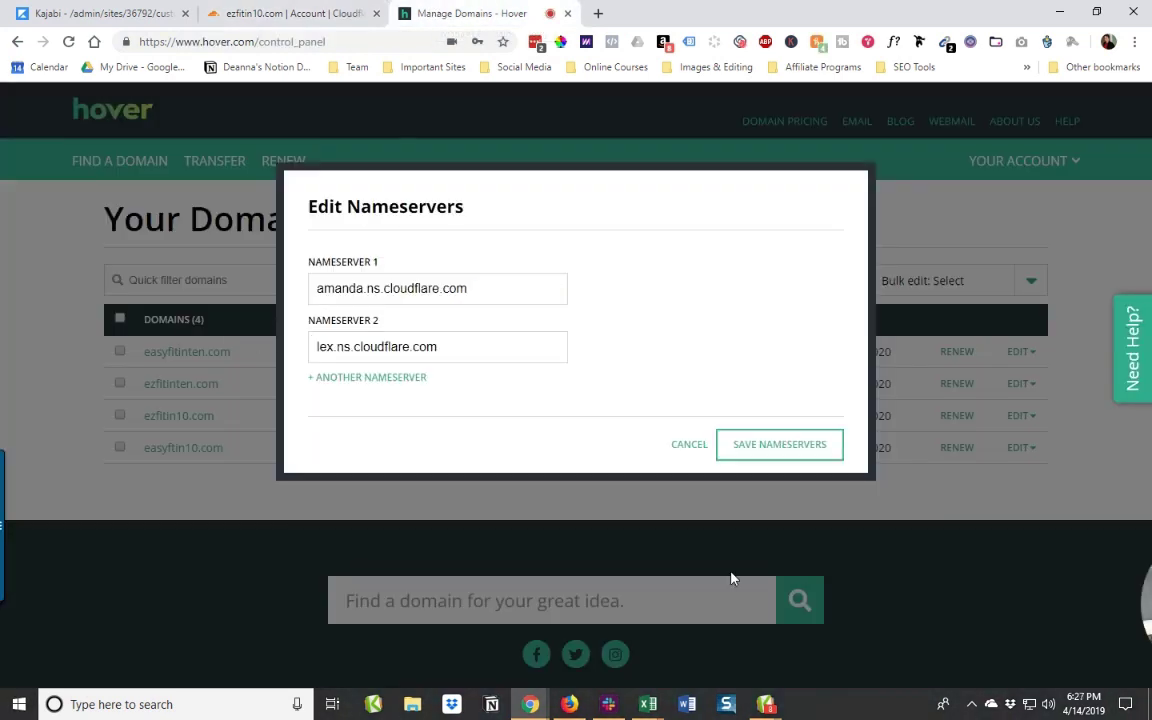
click(768, 453)
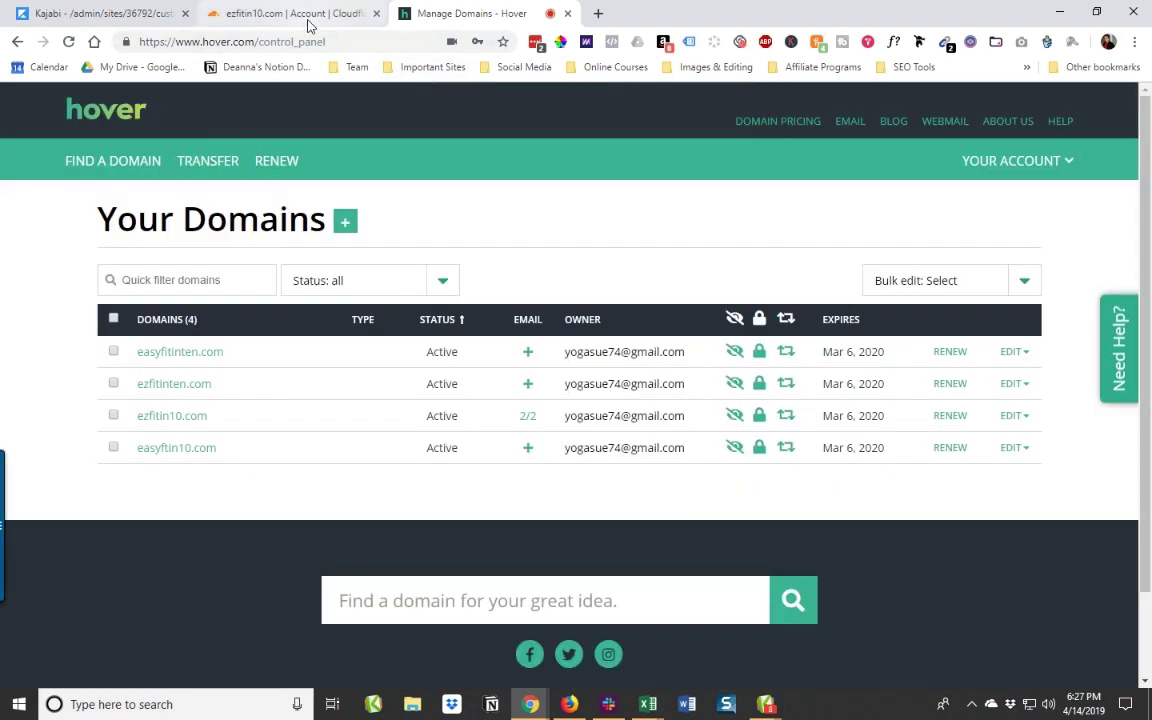
Step: Finish Cloudflare's nameserver step and continue to the ezfitin10.com overview
click(309, 18)
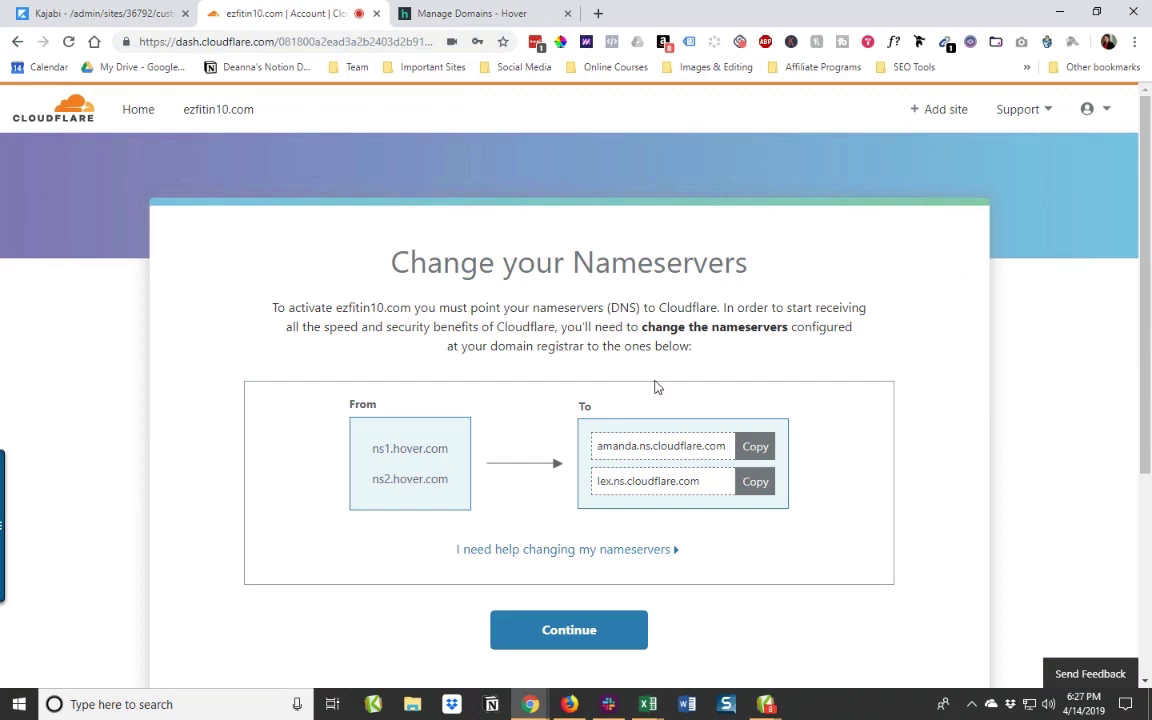
scroll(745, 294, down, 3)
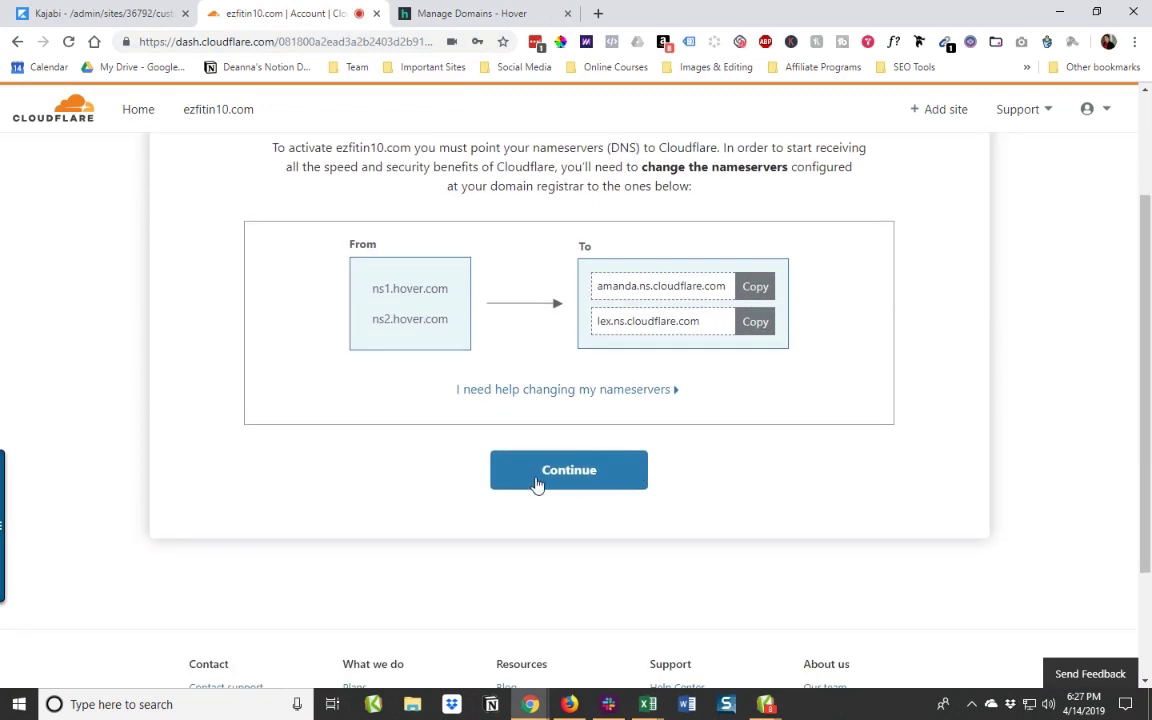
click(570, 485)
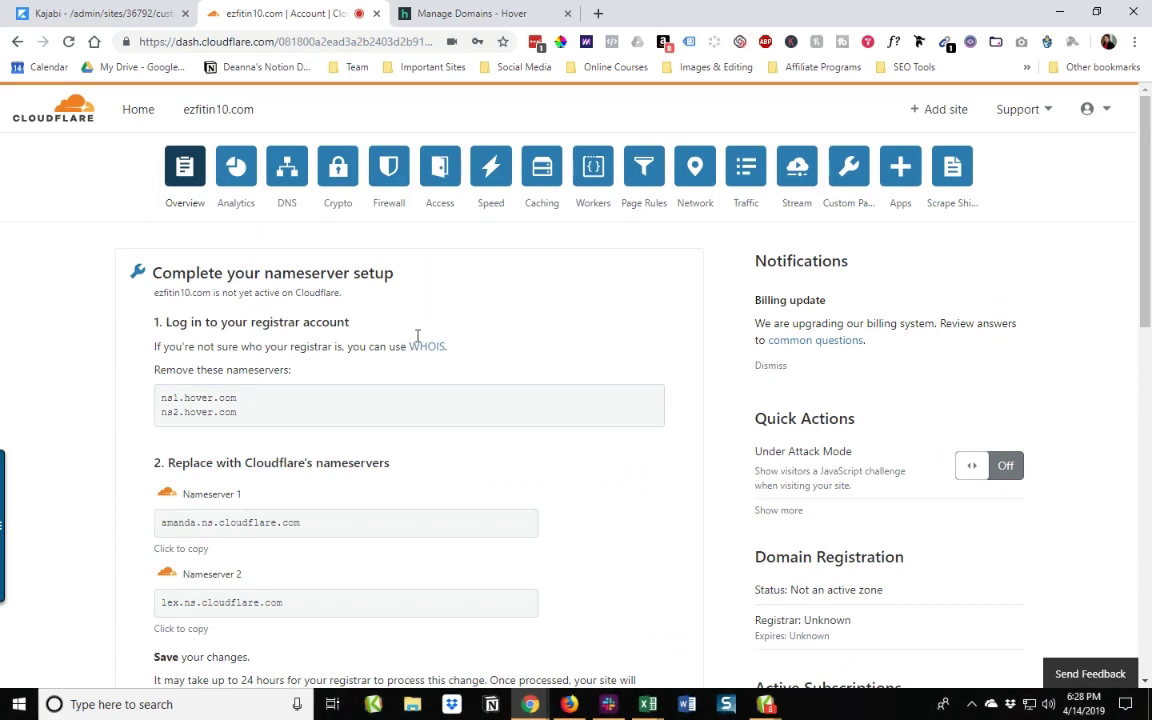
Step: Queue a nameserver re-check for ezfitin10.com, then return to Kajabi's Custom Domain settings
scroll(240, 290, down, 1)
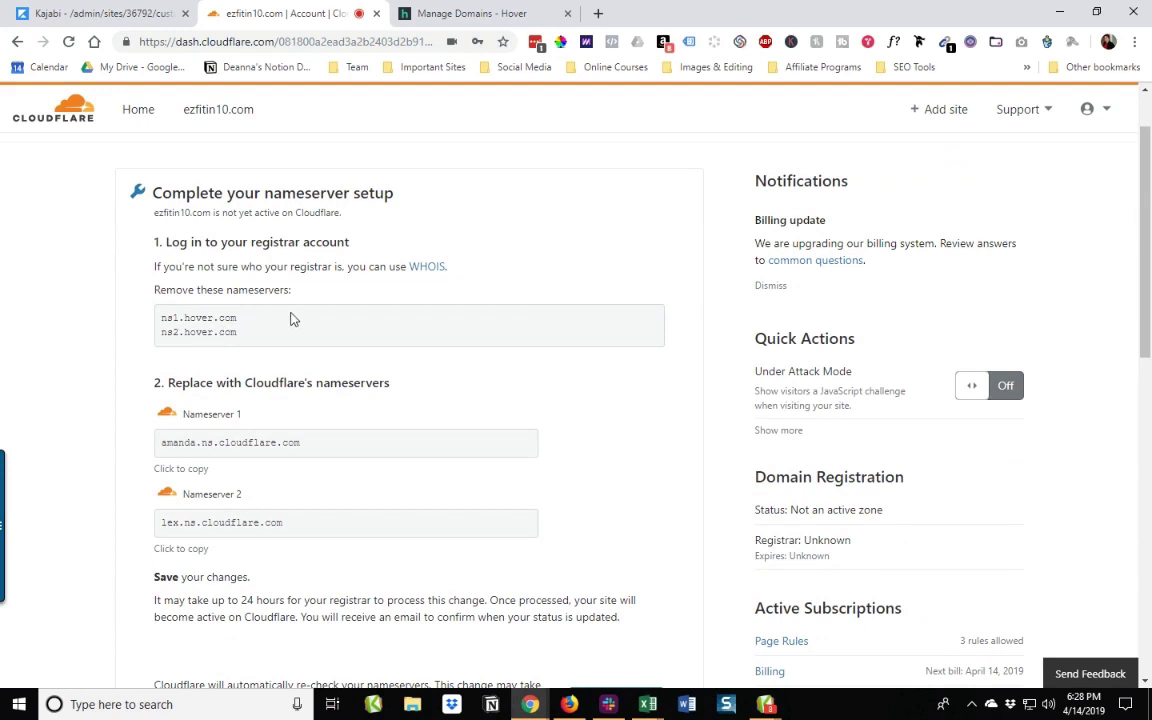
scroll(292, 318, down, 1)
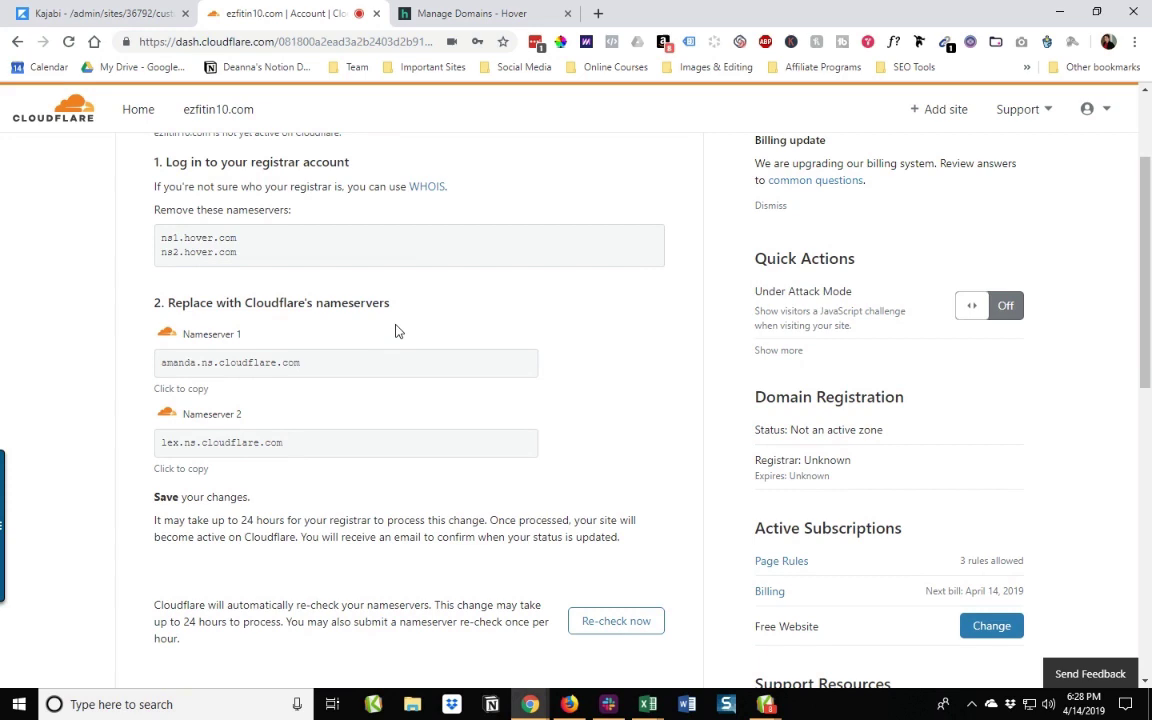
scroll(395, 331, down, 2)
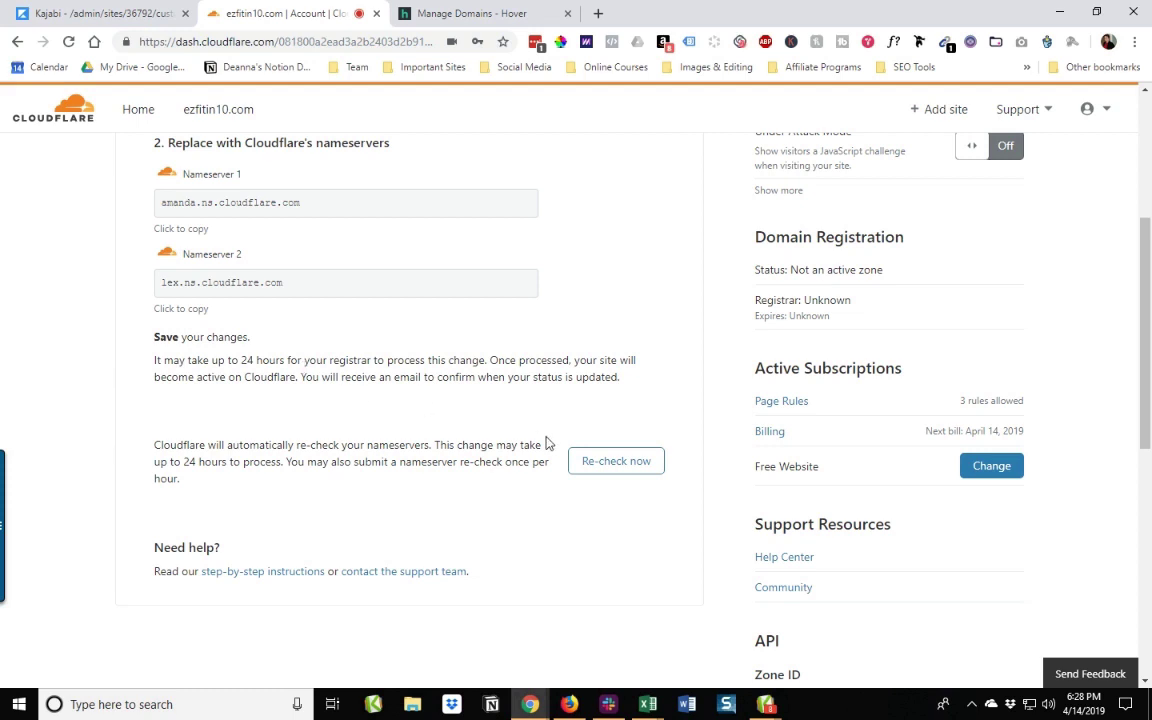
click(627, 466)
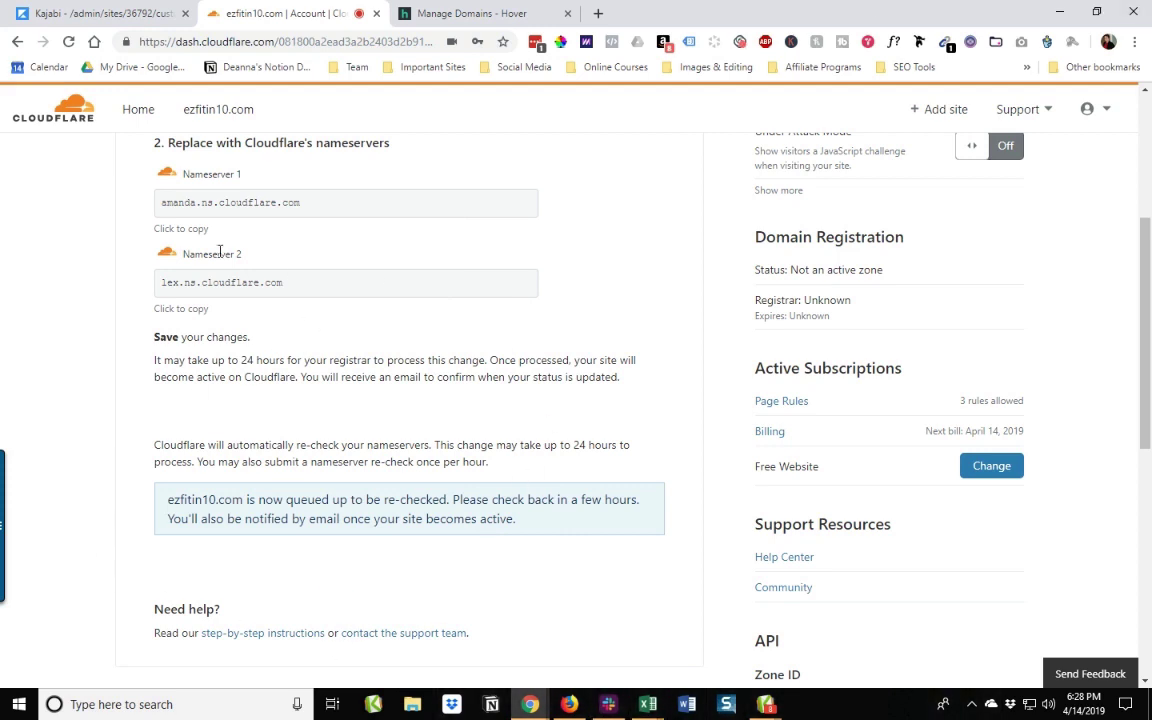
click(110, 13)
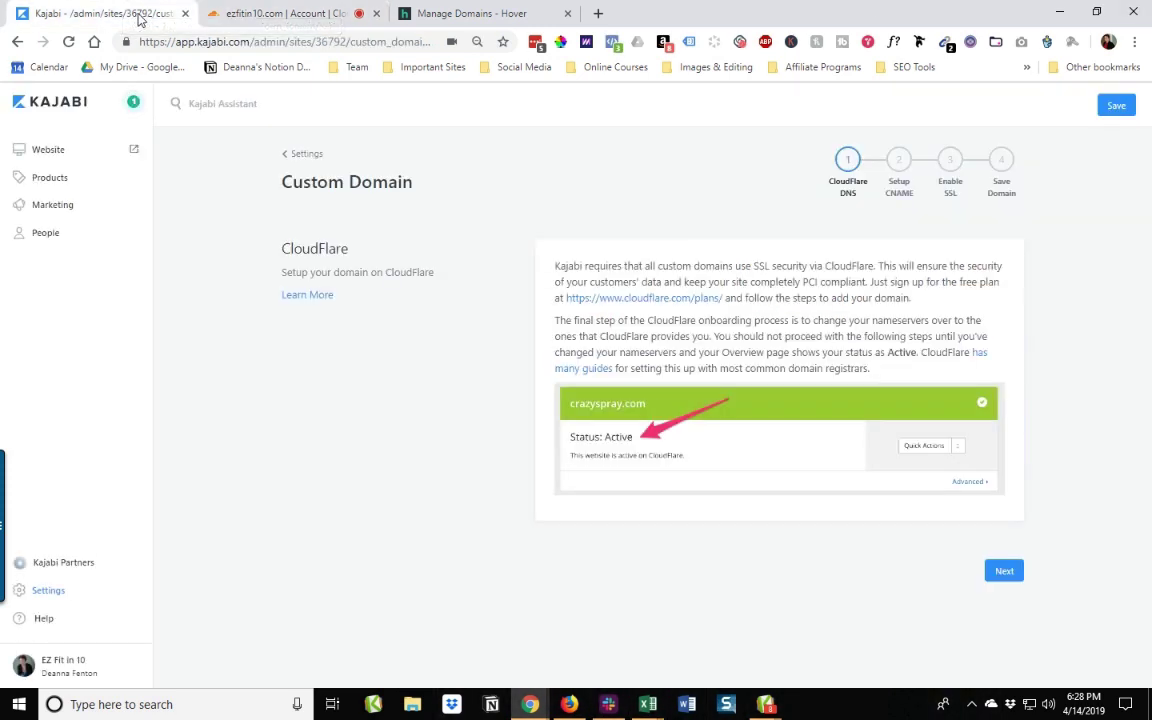
Step: Go to step 2, Setup CNAME, and review pointing www at endpoint.mykajabi.com
click(900, 166)
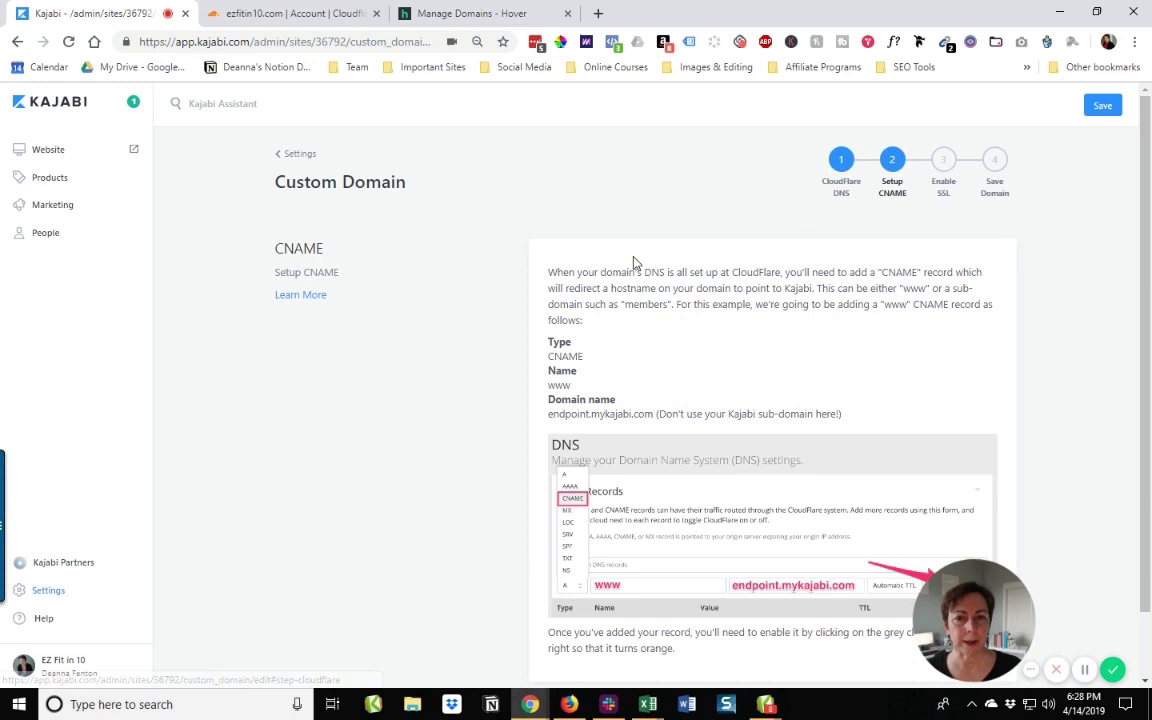
scroll(631, 268, down, 1)
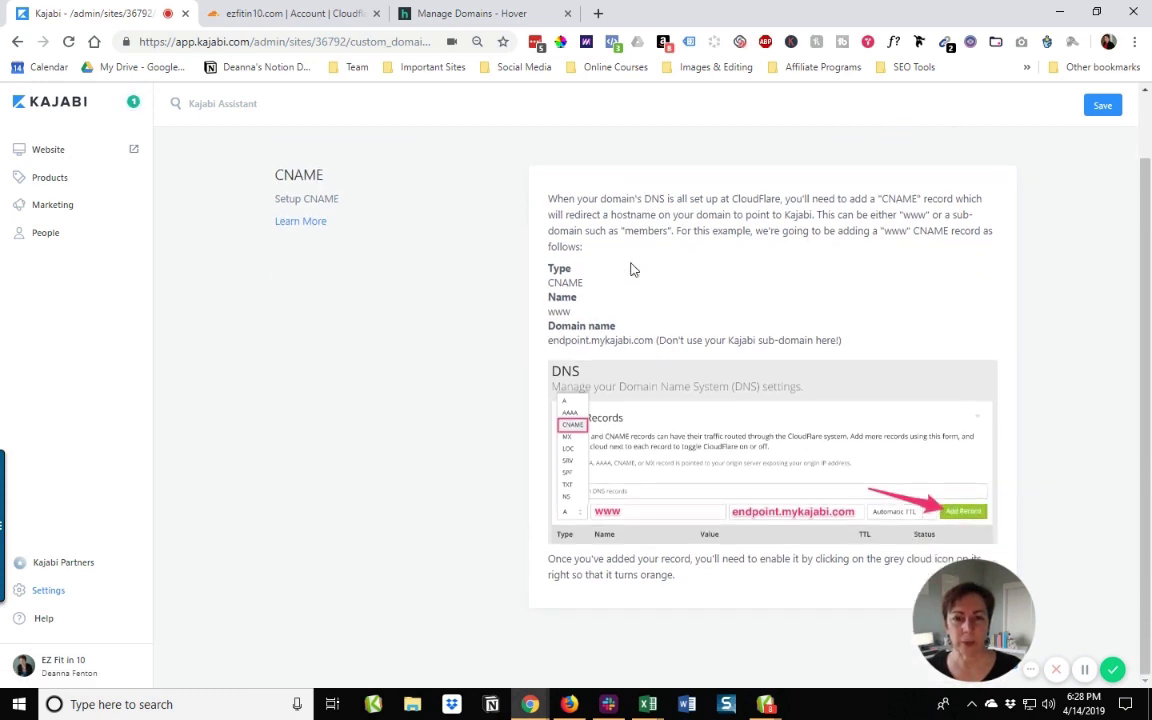
scroll(684, 298, up, 1)
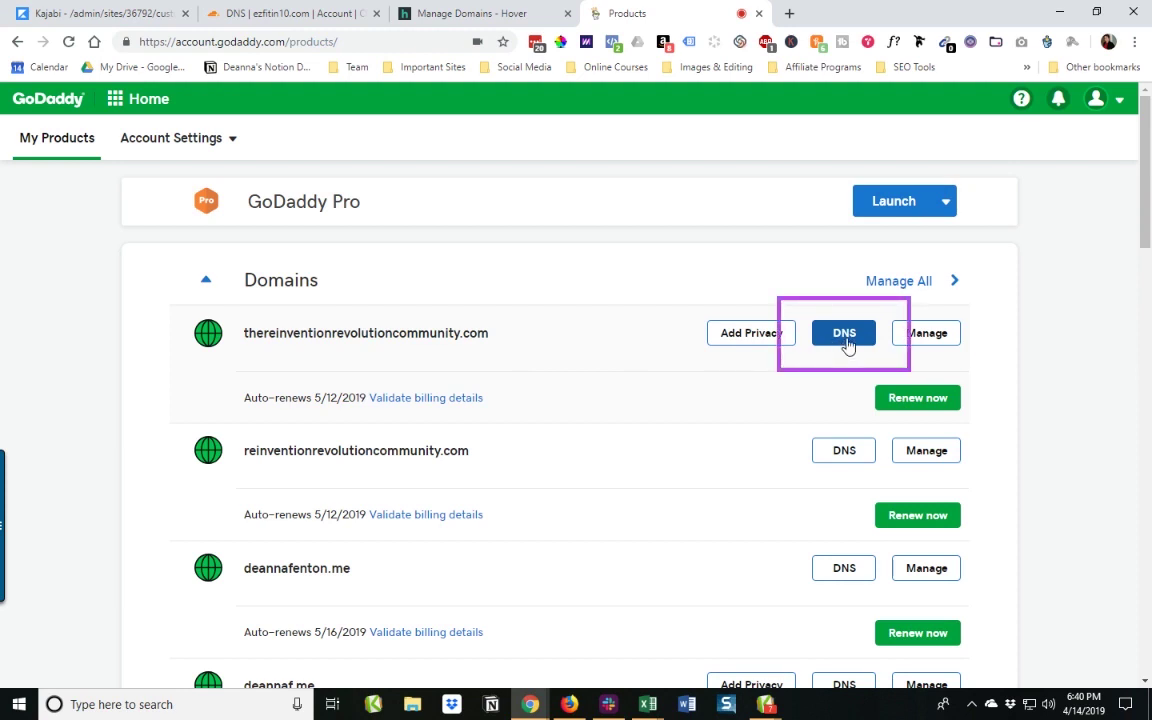
Step: Open DNS Management for thereinventionrevolutioncommunity.com and scroll to its ns07/ns08.domaincontrol.com nameservers
click(845, 340)
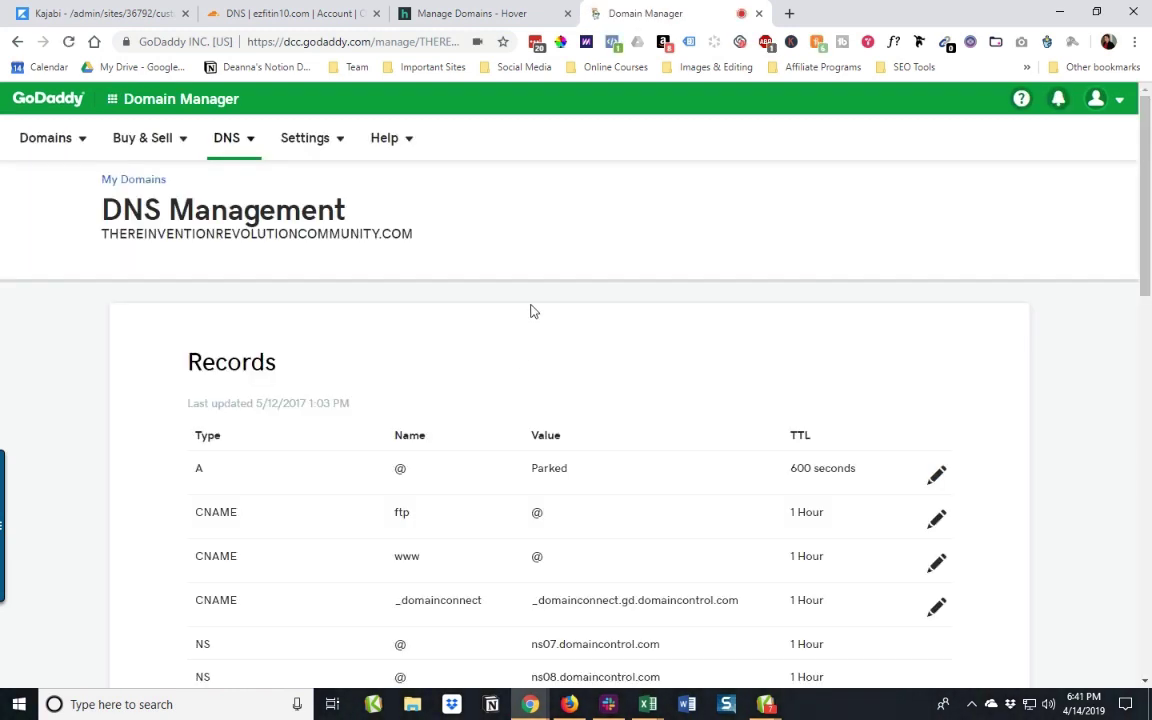
scroll(533, 311, down, 1)
scroll(533, 311, down, 2)
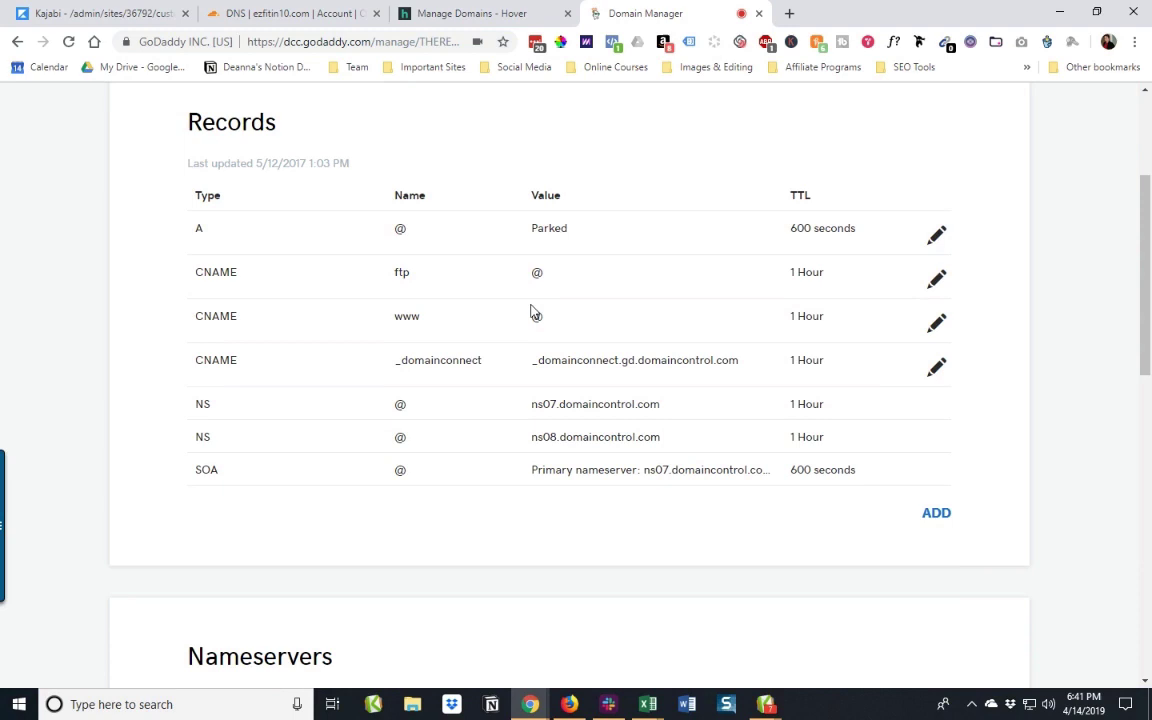
scroll(533, 311, down, 4)
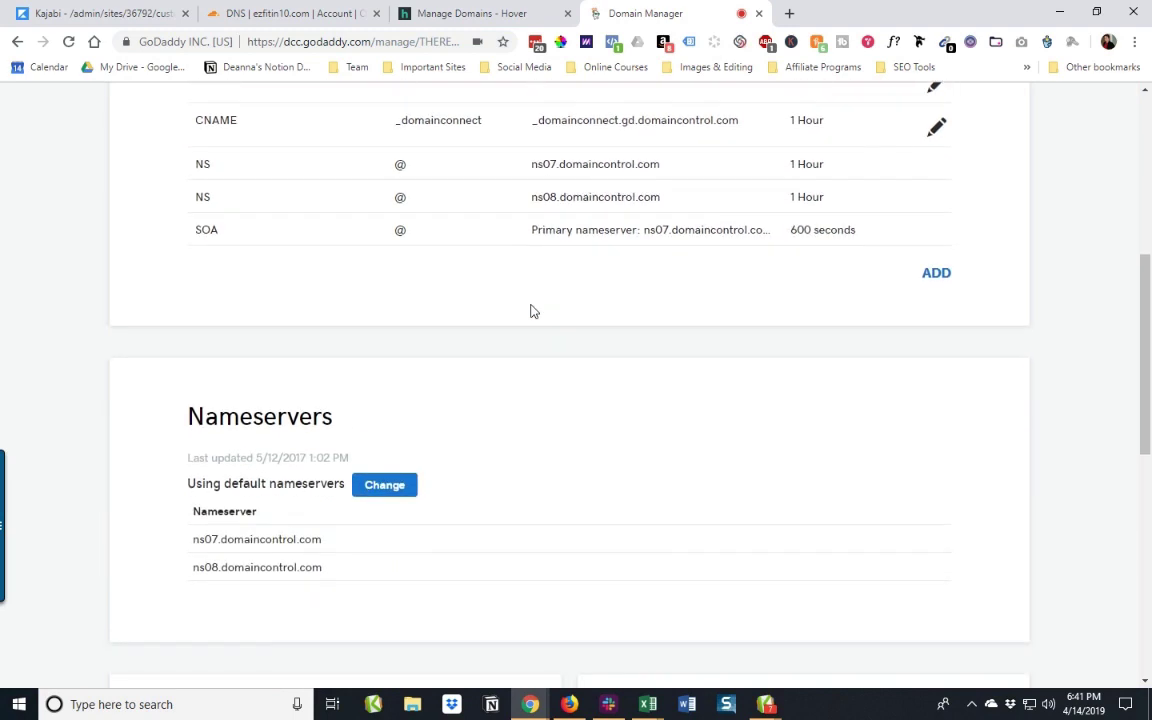
scroll(533, 311, down, 1)
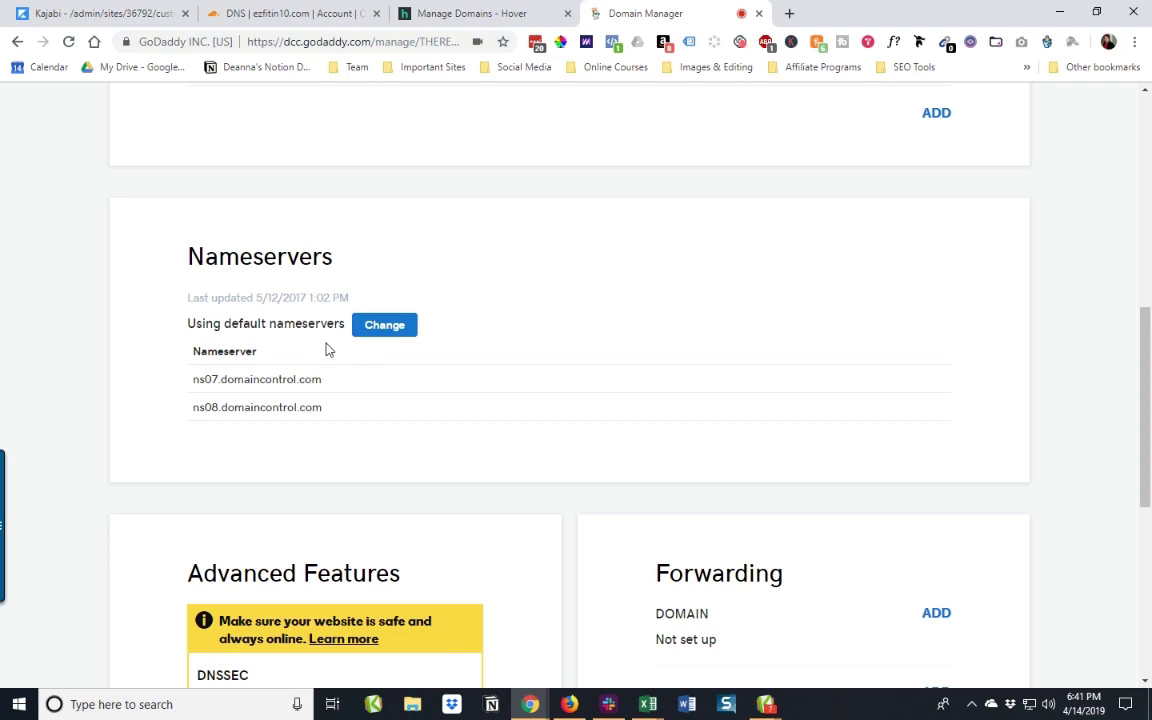
Step: Change the ezfitin10.com nameserver type from Default to Custom, leaving the Nameserver fields empty
click(392, 330)
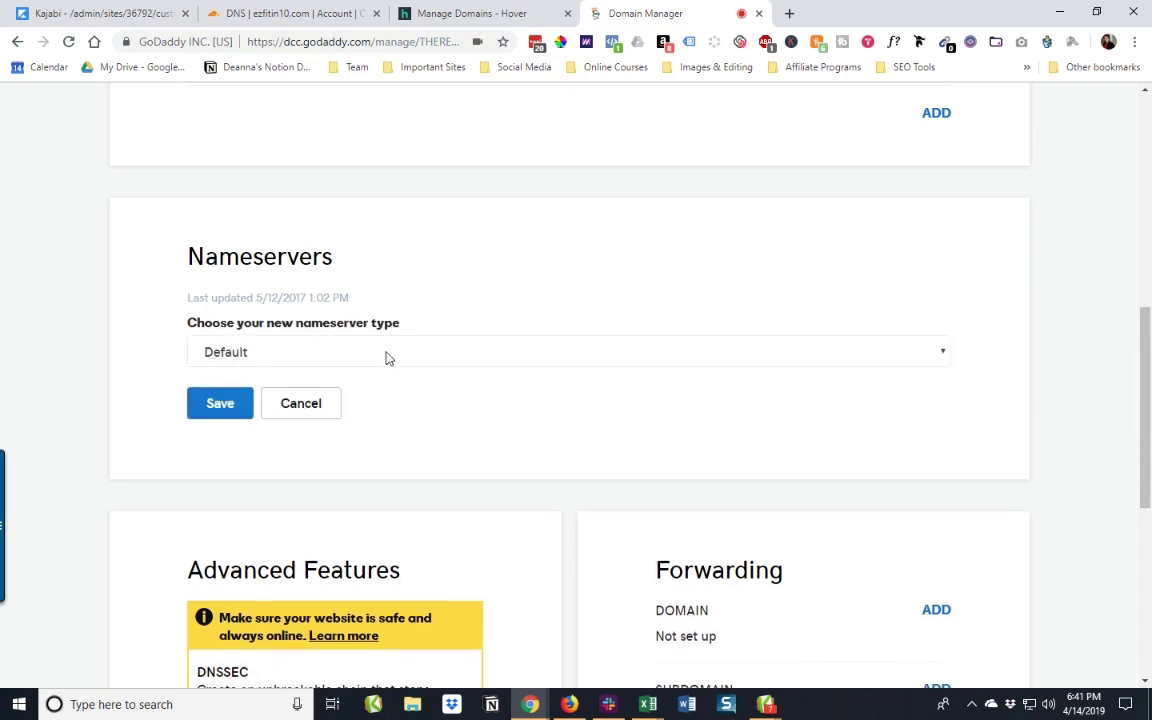
click(386, 354)
click(258, 400)
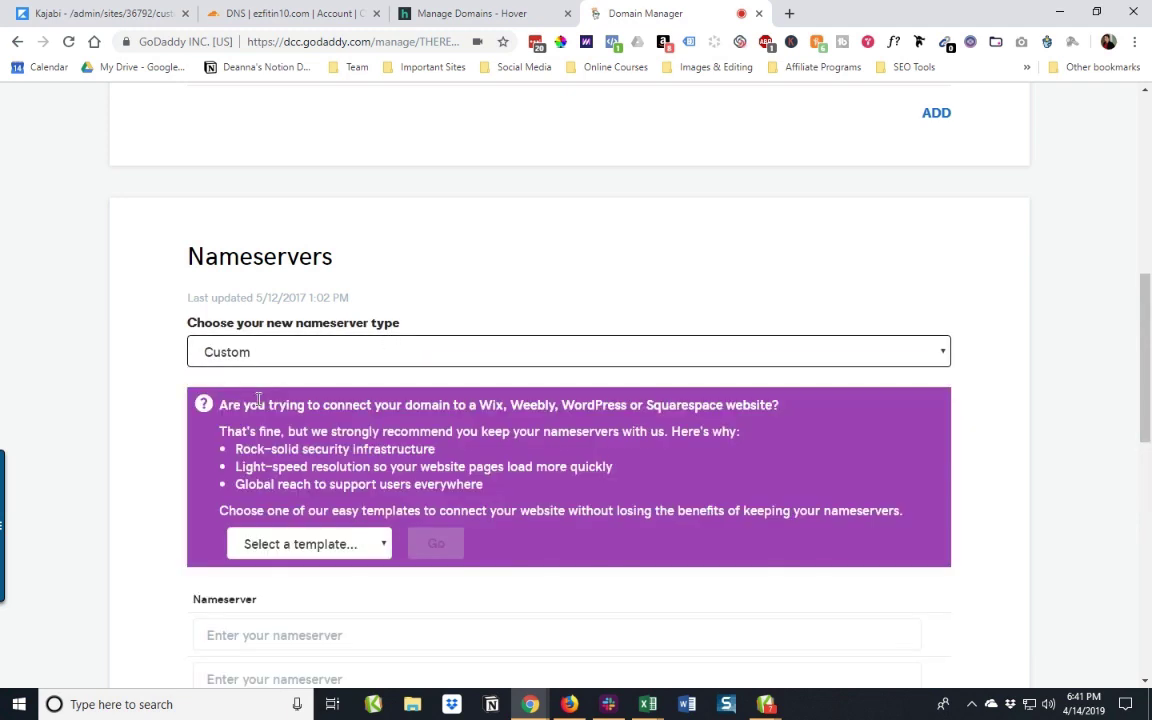
scroll(397, 350, down, 3)
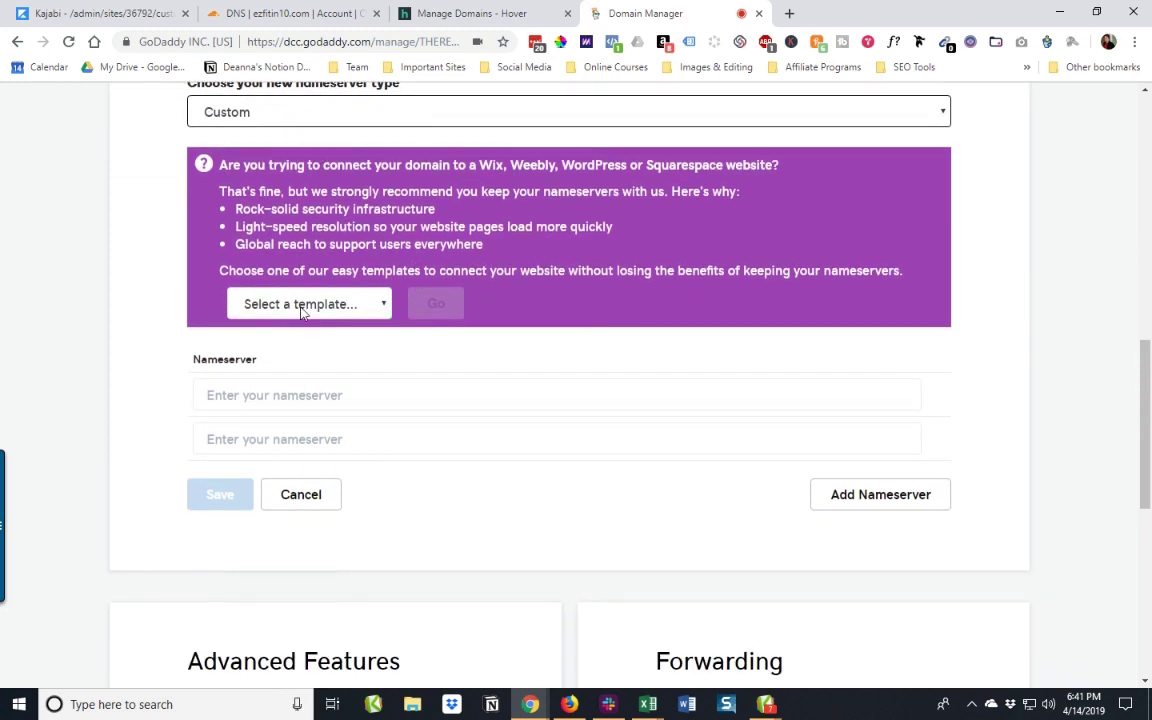
click(329, 393)
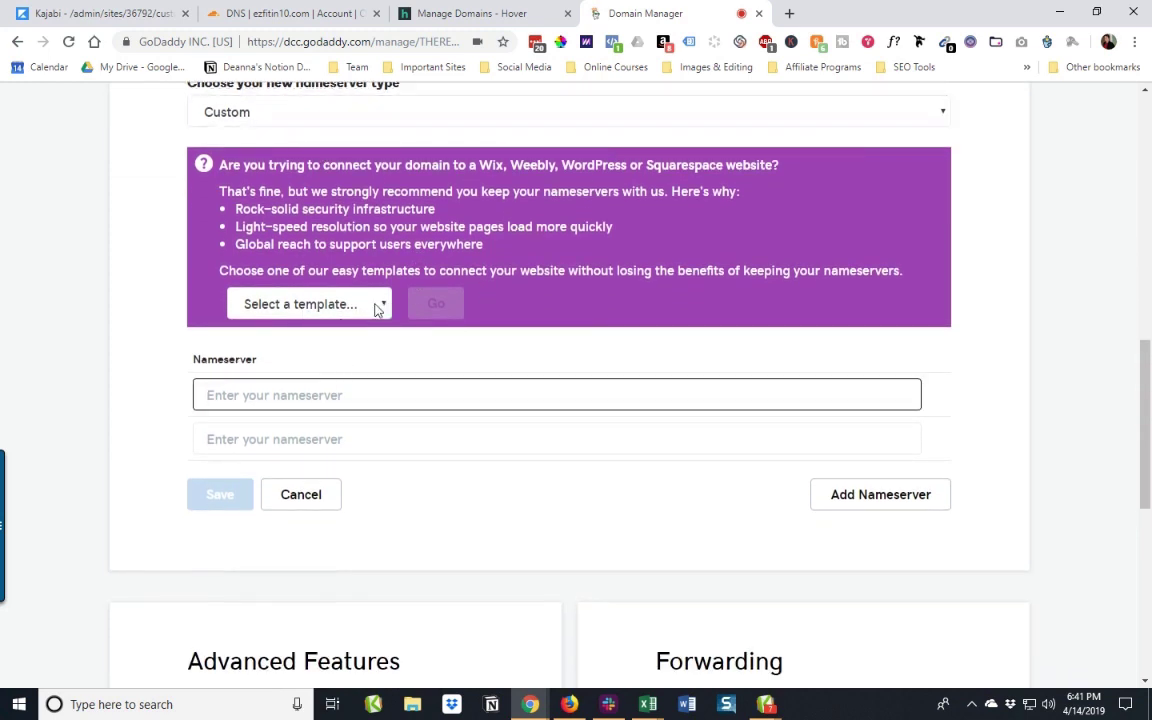
click(377, 308)
click(432, 392)
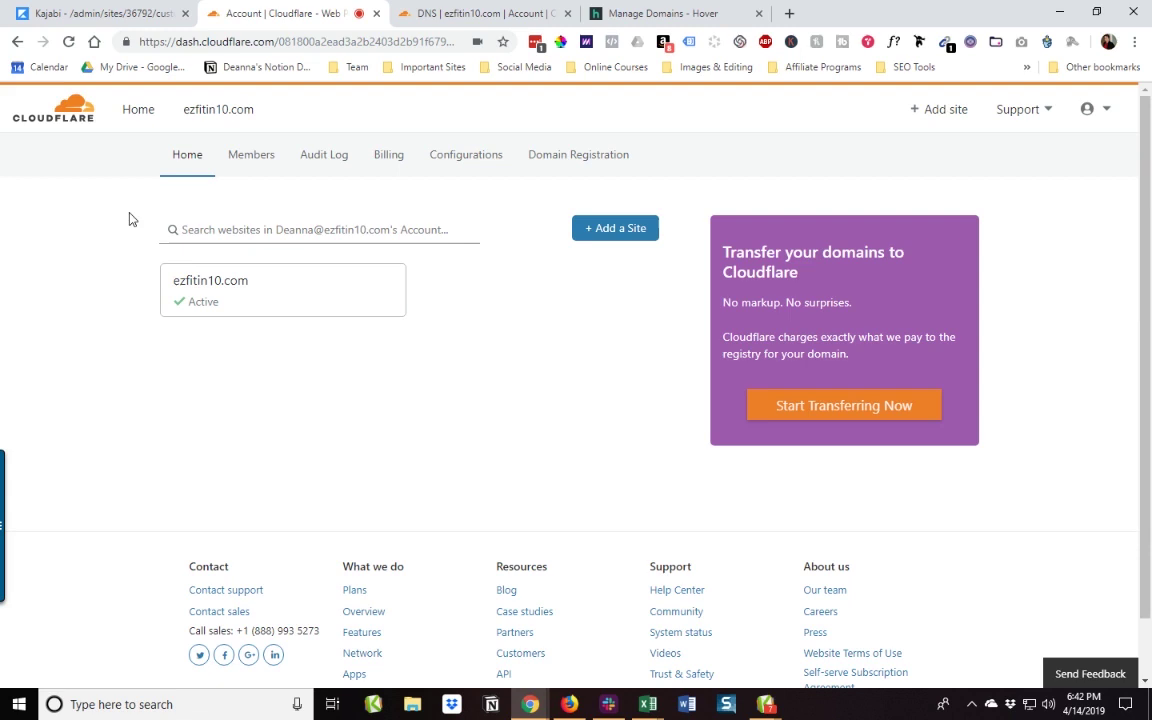
Step: Open the ezfitin10.com site dashboard from the Cloudflare account home
click(221, 291)
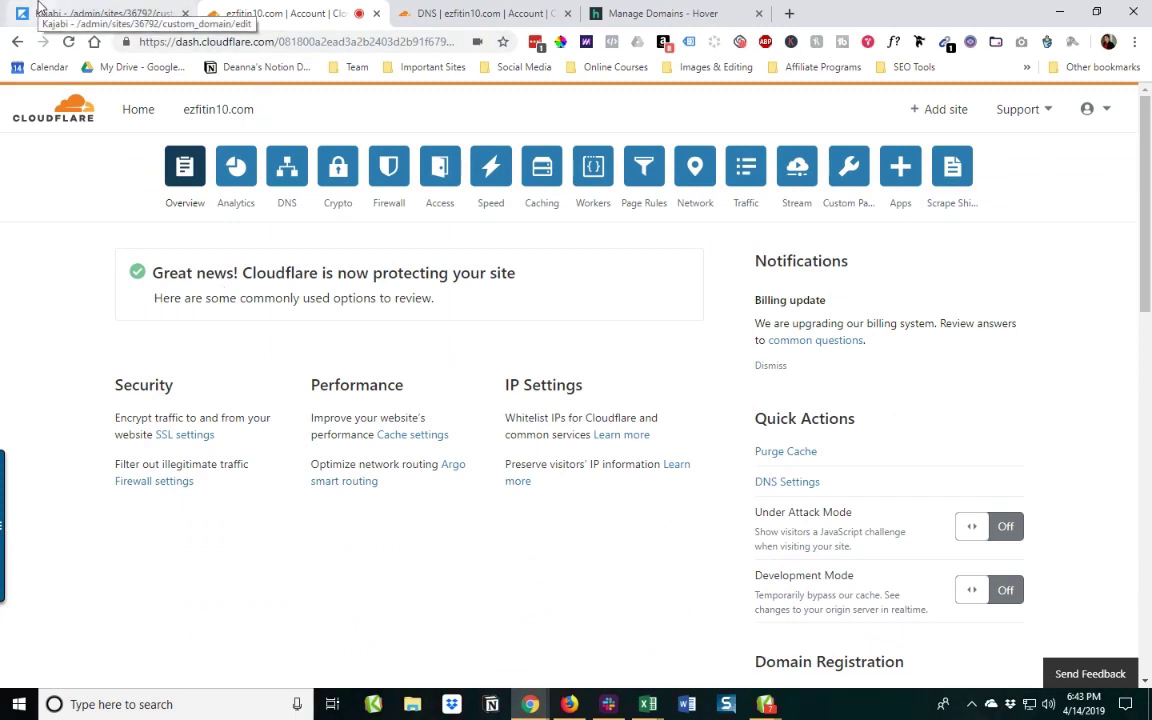
Step: Back in Kajabi, select and copy endpoint.mykajabi.com from under Domain name
click(105, 15)
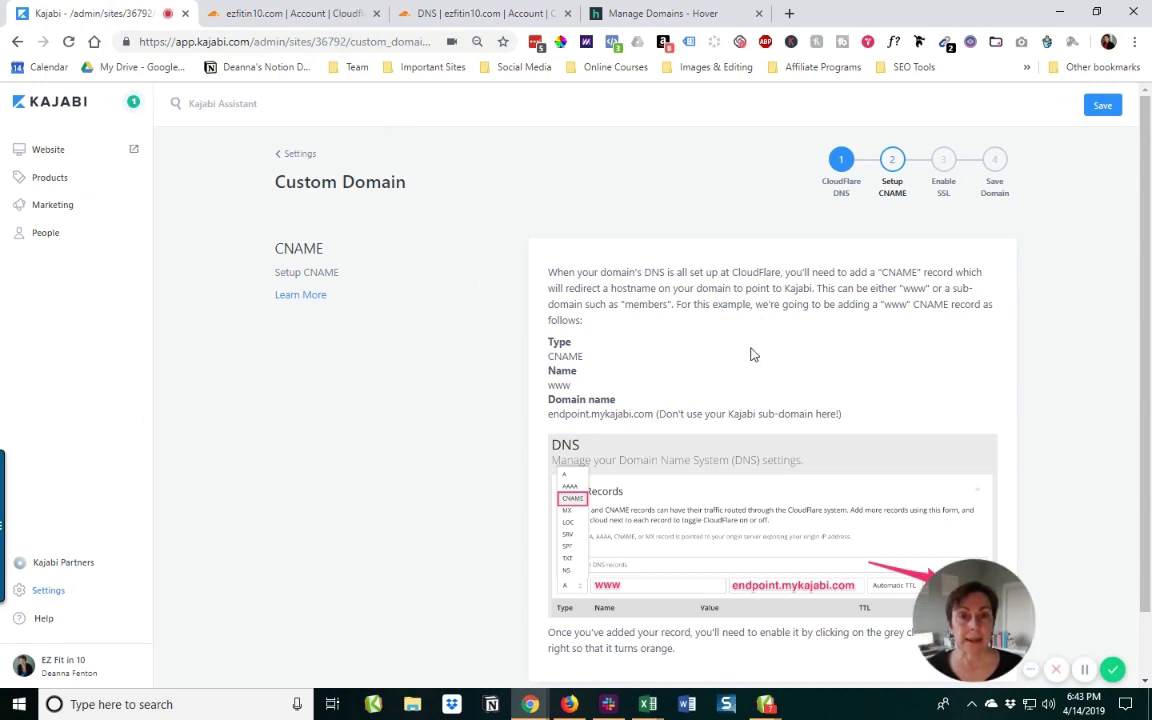
scroll(752, 354, down, 1)
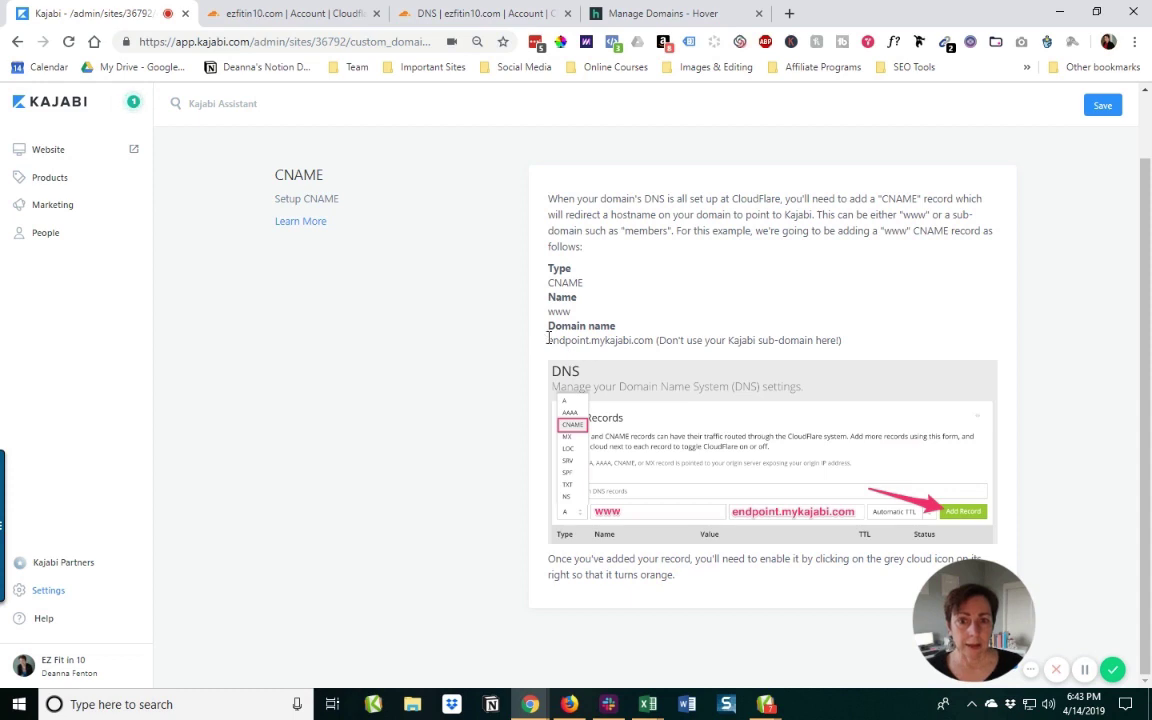
drag(557, 340, 655, 340)
key(ctrl+c)
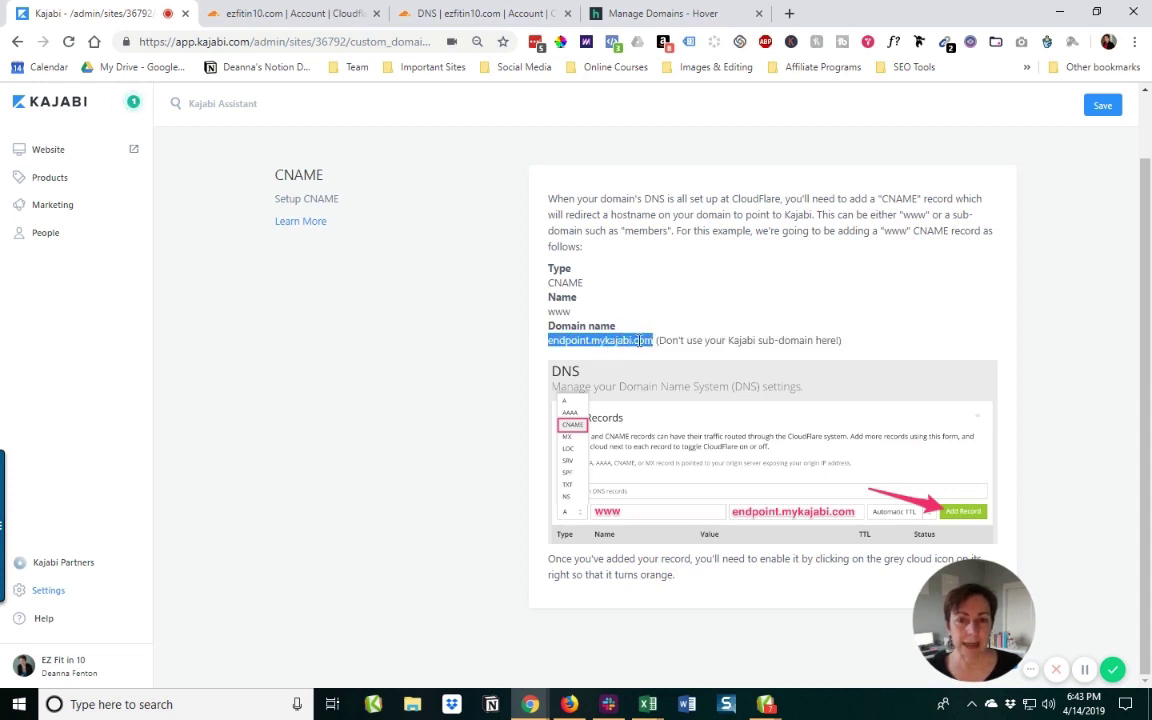
right_click(633, 343)
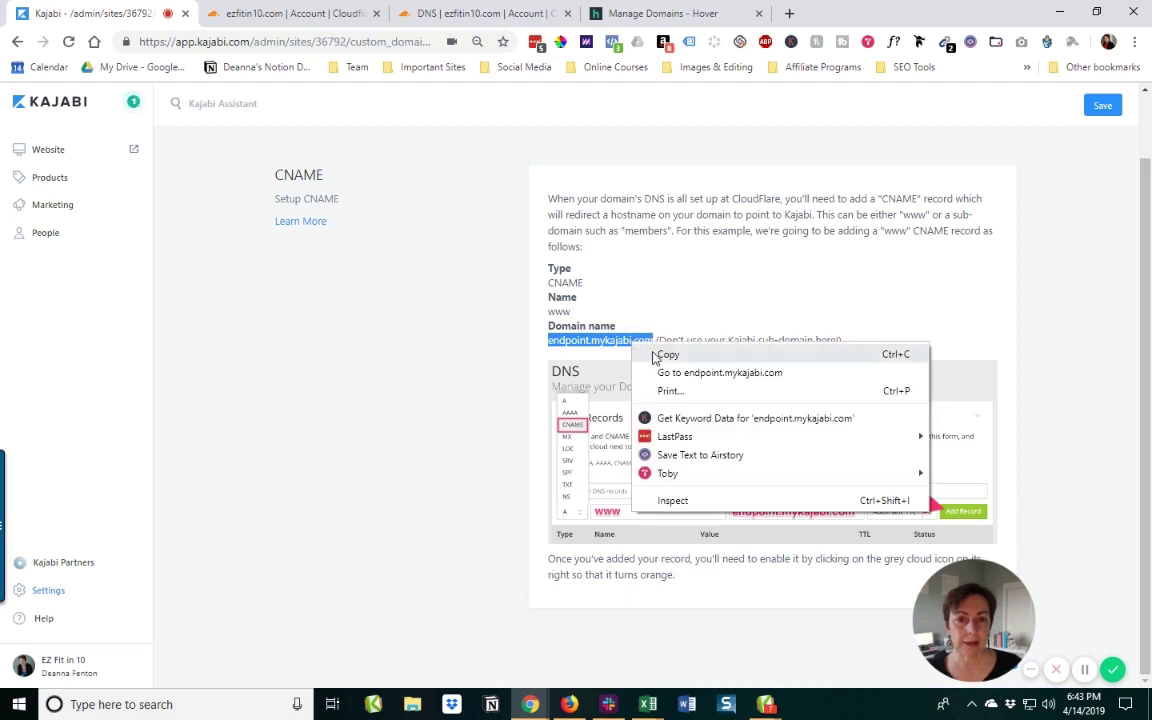
click(664, 354)
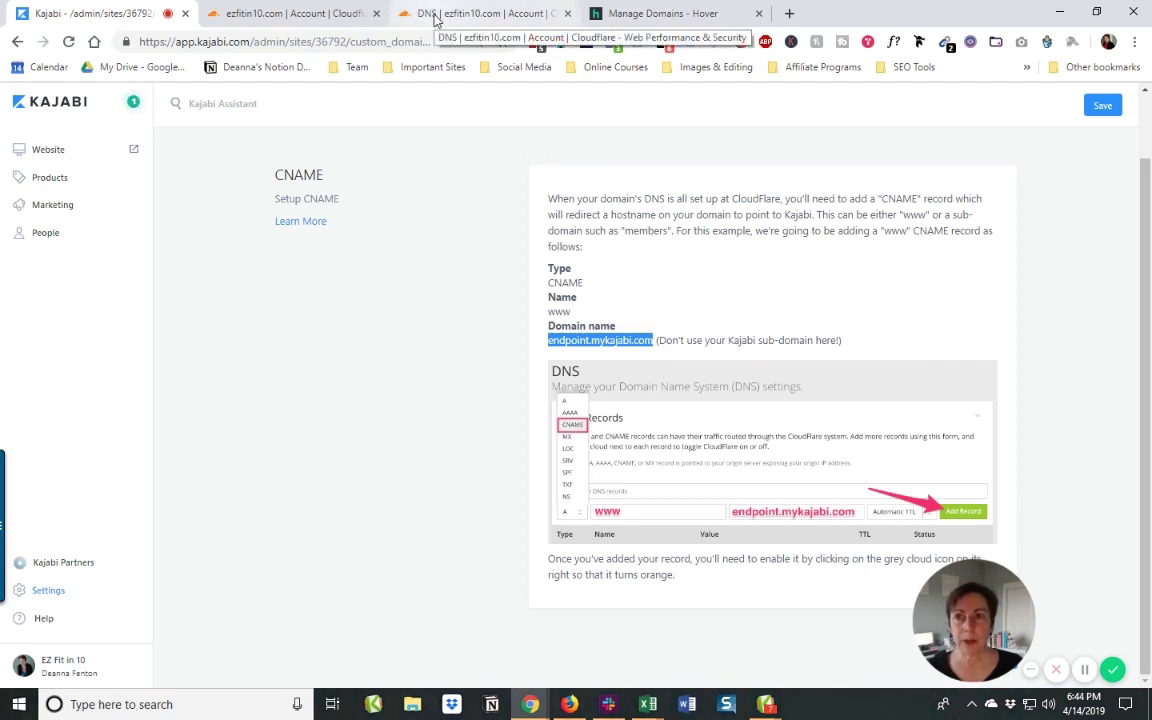
Step: In the ezfitin10.com DNS records, start a new record of type CNAME
click(434, 20)
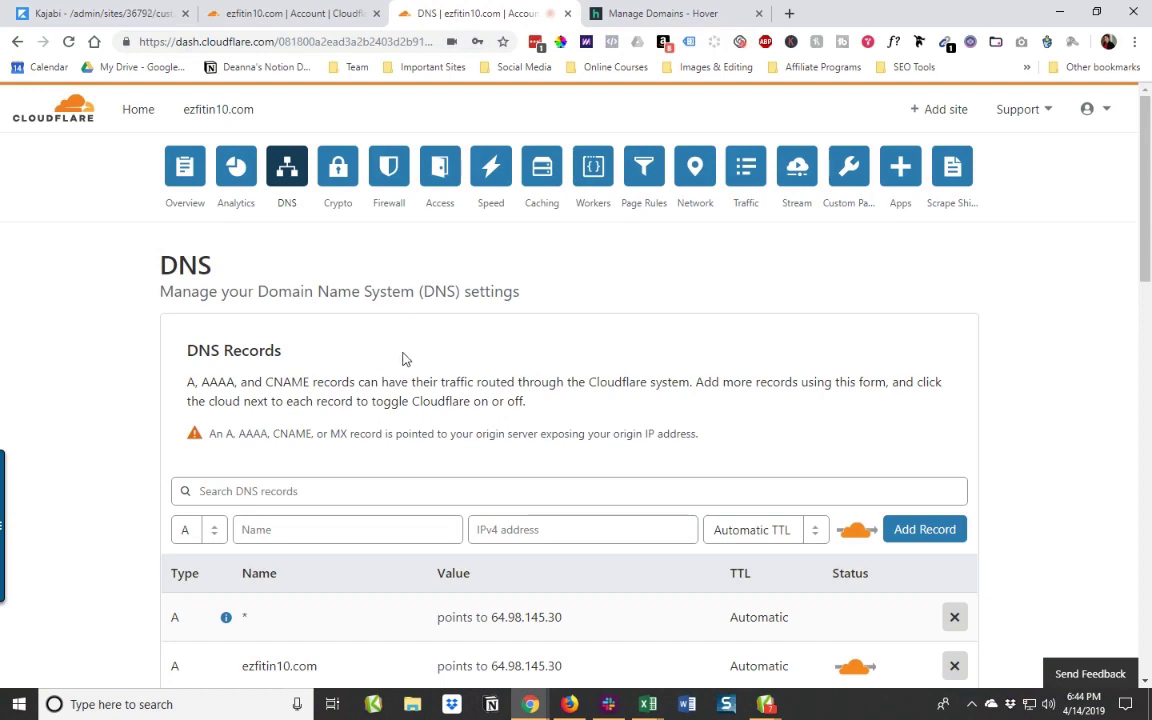
scroll(405, 358, down, 3)
scroll(405, 351, up, 1)
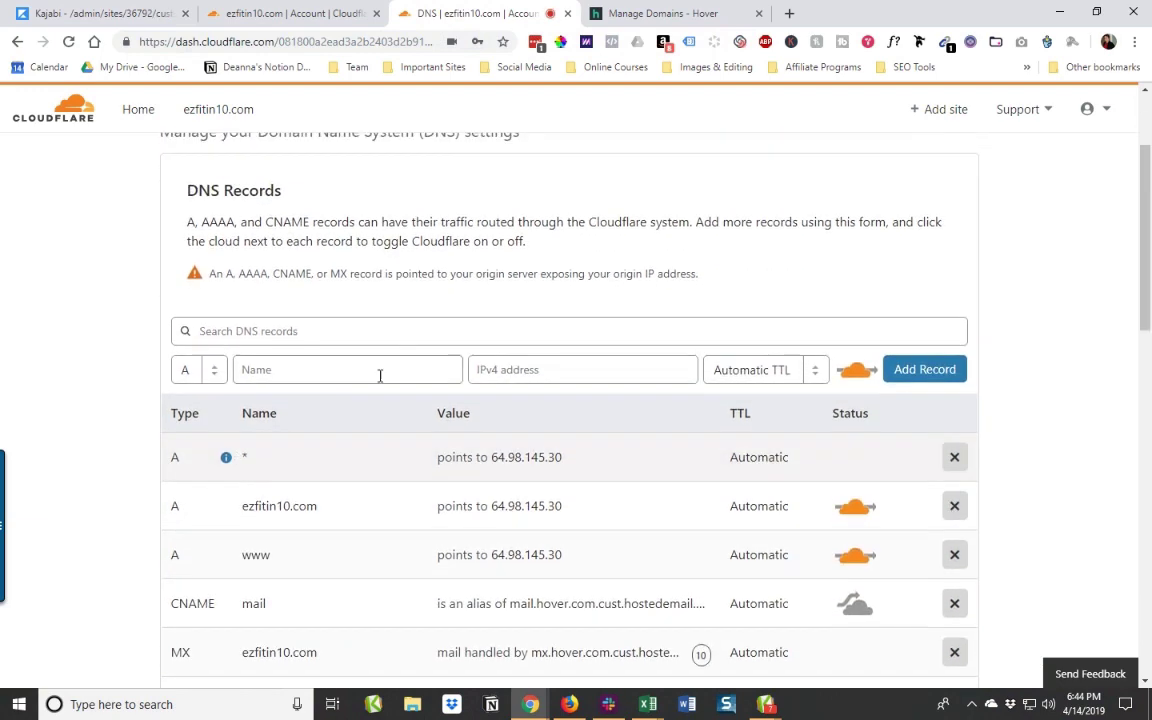
mouse_move(226, 462)
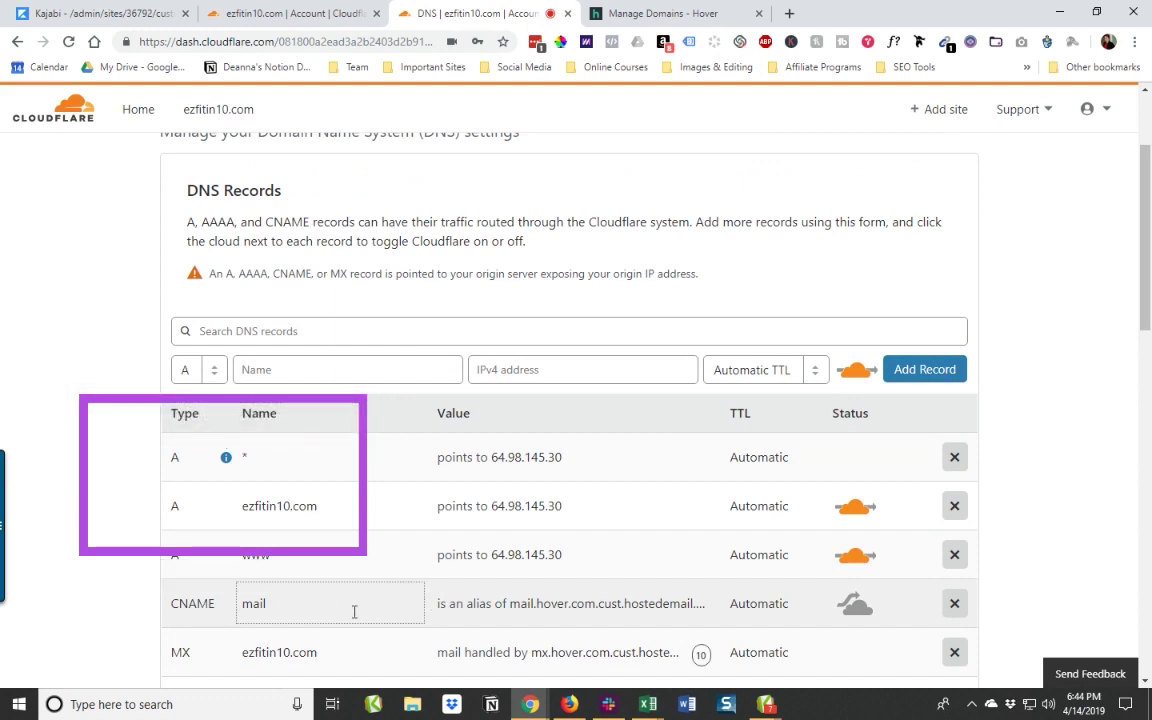
click(215, 372)
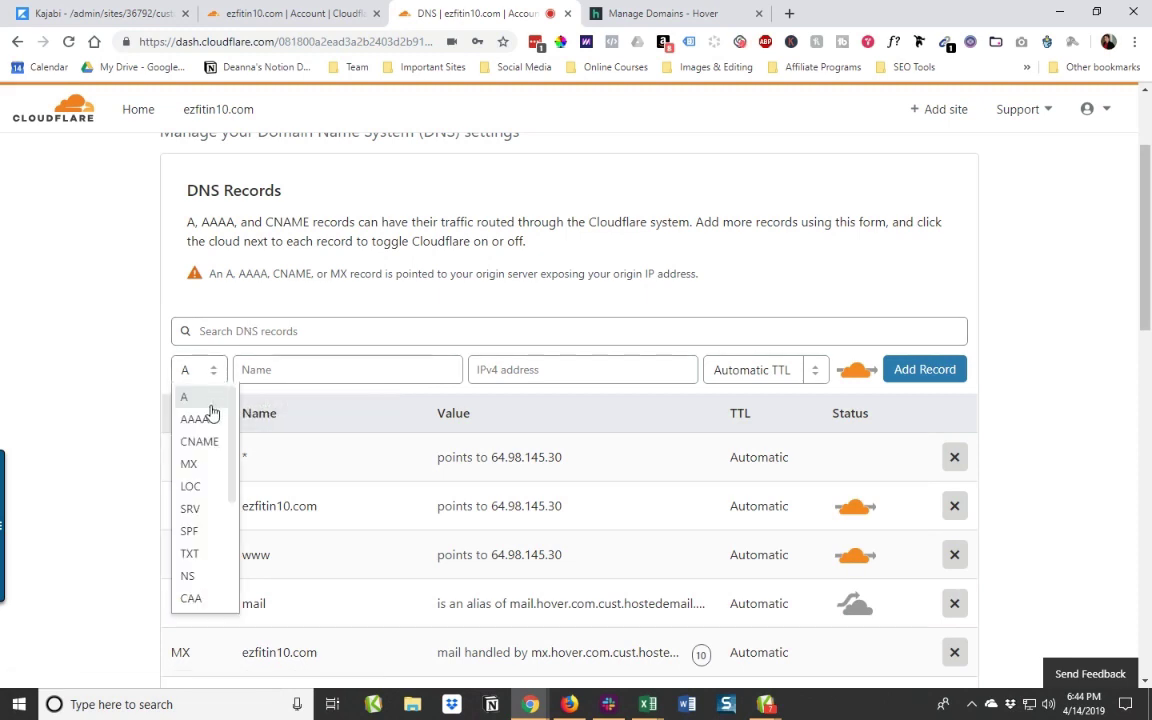
click(200, 452)
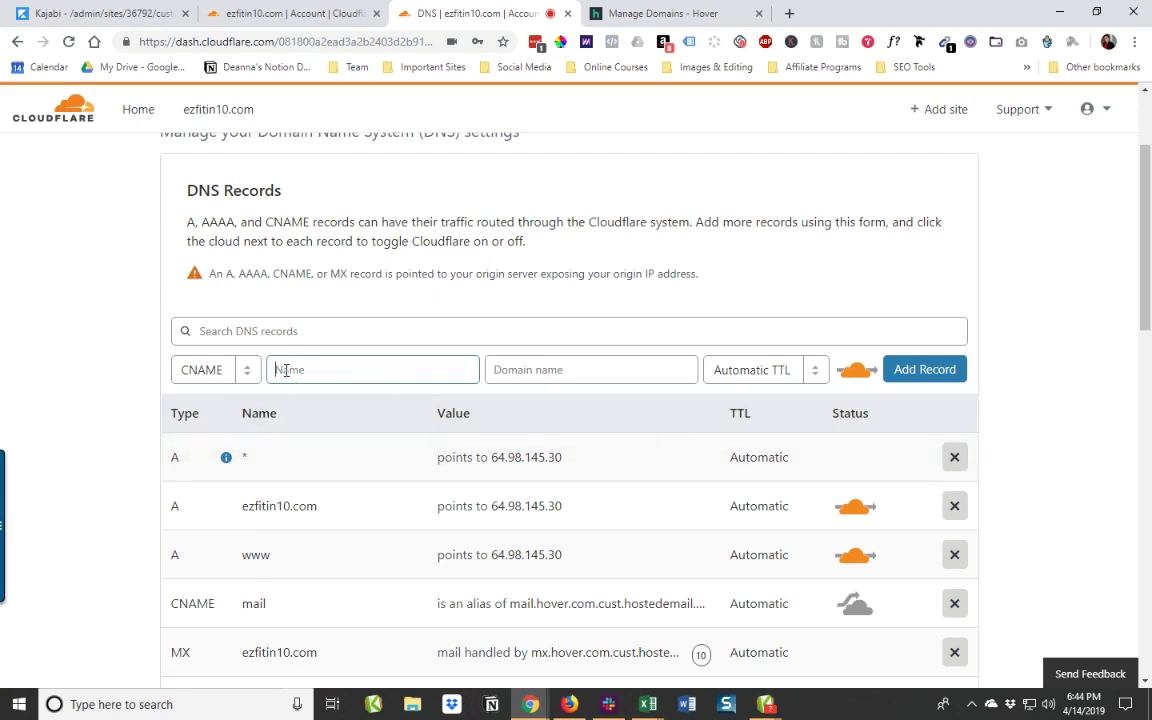
Step: Name the record www, paste endpoint.mykajabi.com as its target, and try adding it
text(www)
click(517, 371)
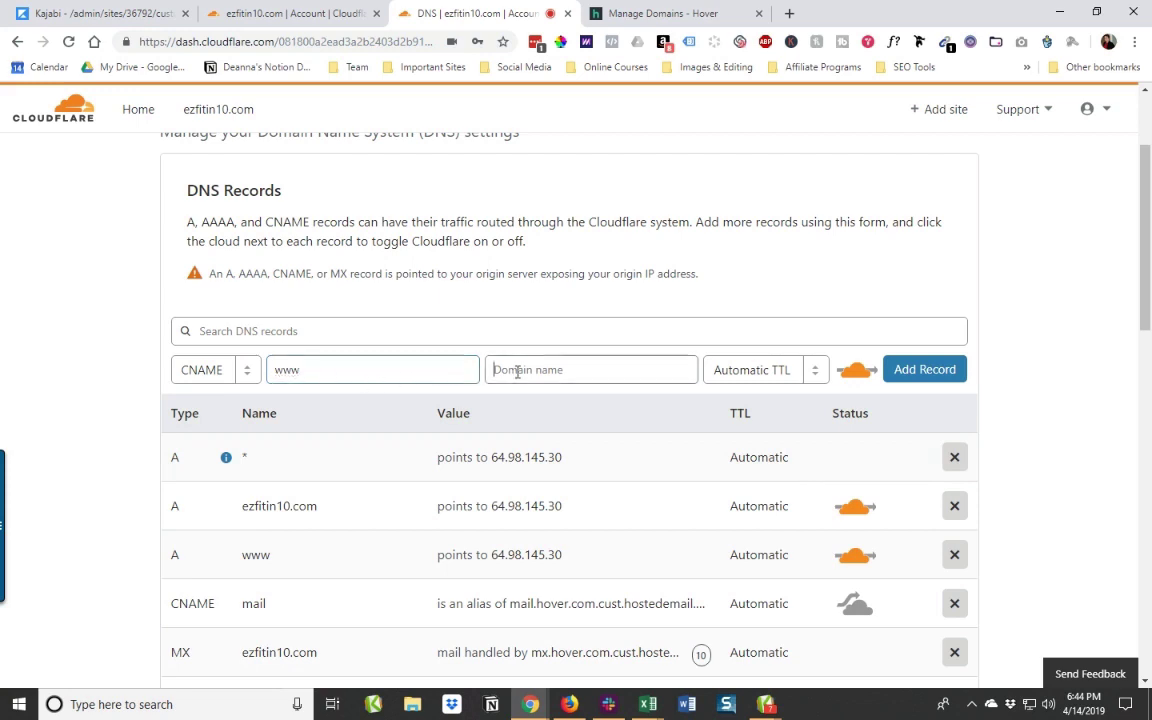
right_click(517, 371)
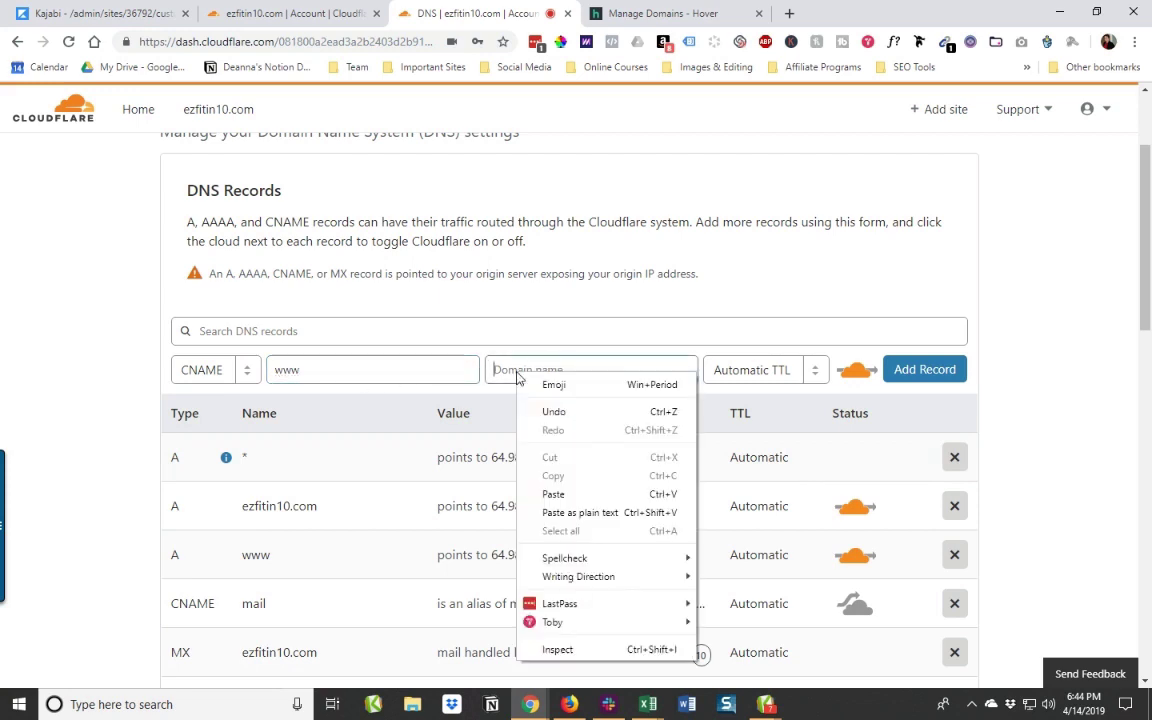
click(556, 494)
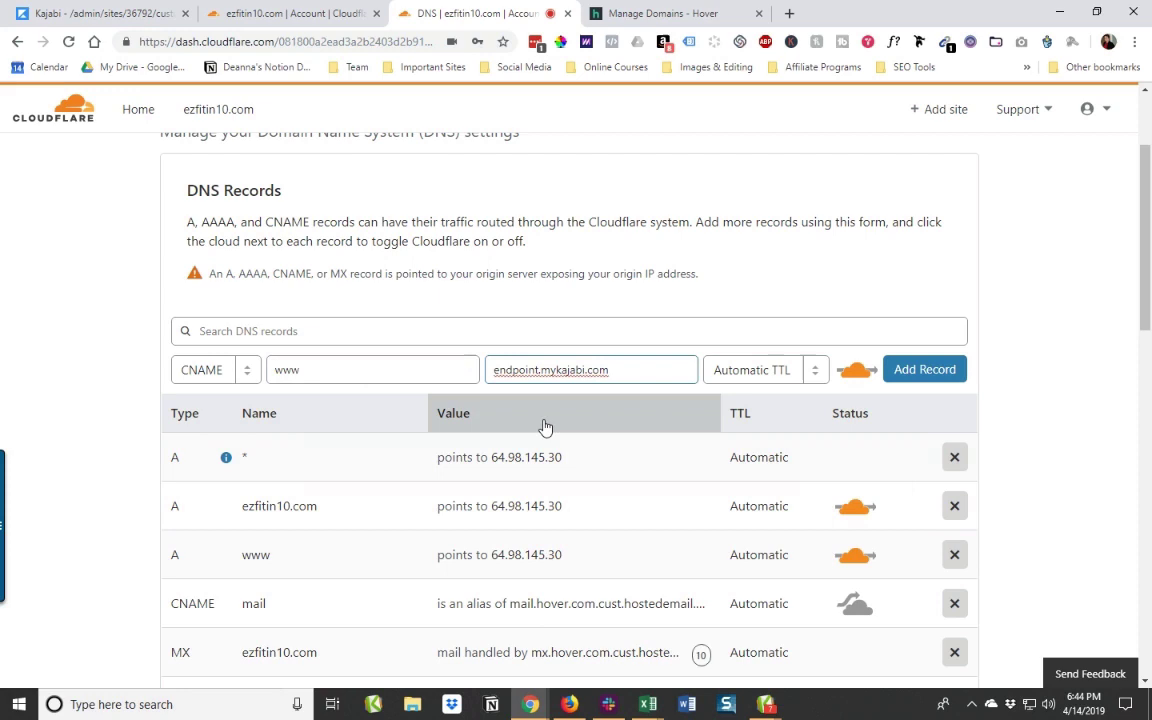
click(924, 378)
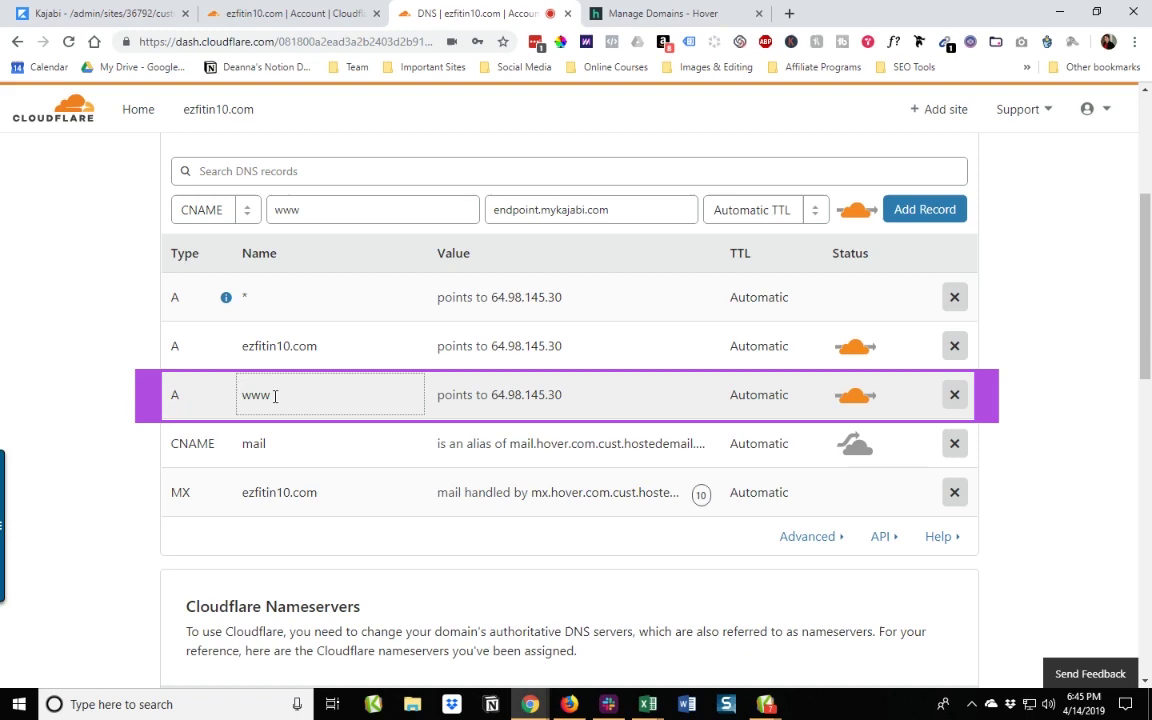
Step: Delete the conflicting www A record, then add the www CNAME to endpoint.mykajabi.com
click(953, 396)
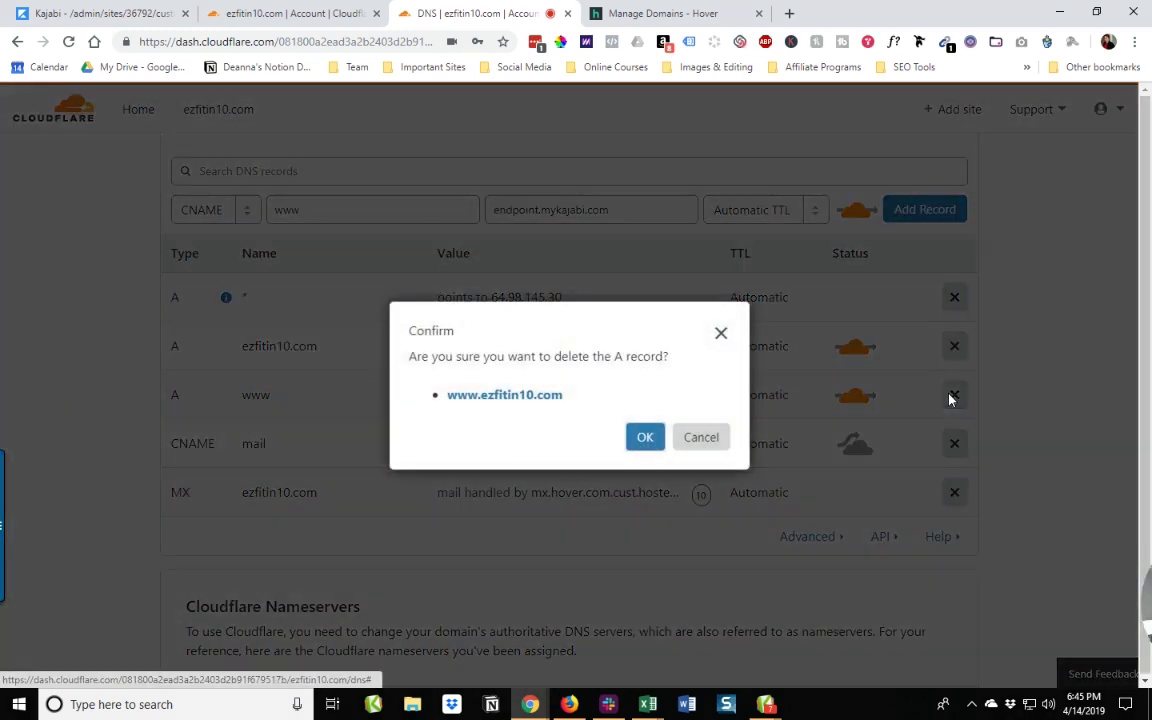
click(645, 438)
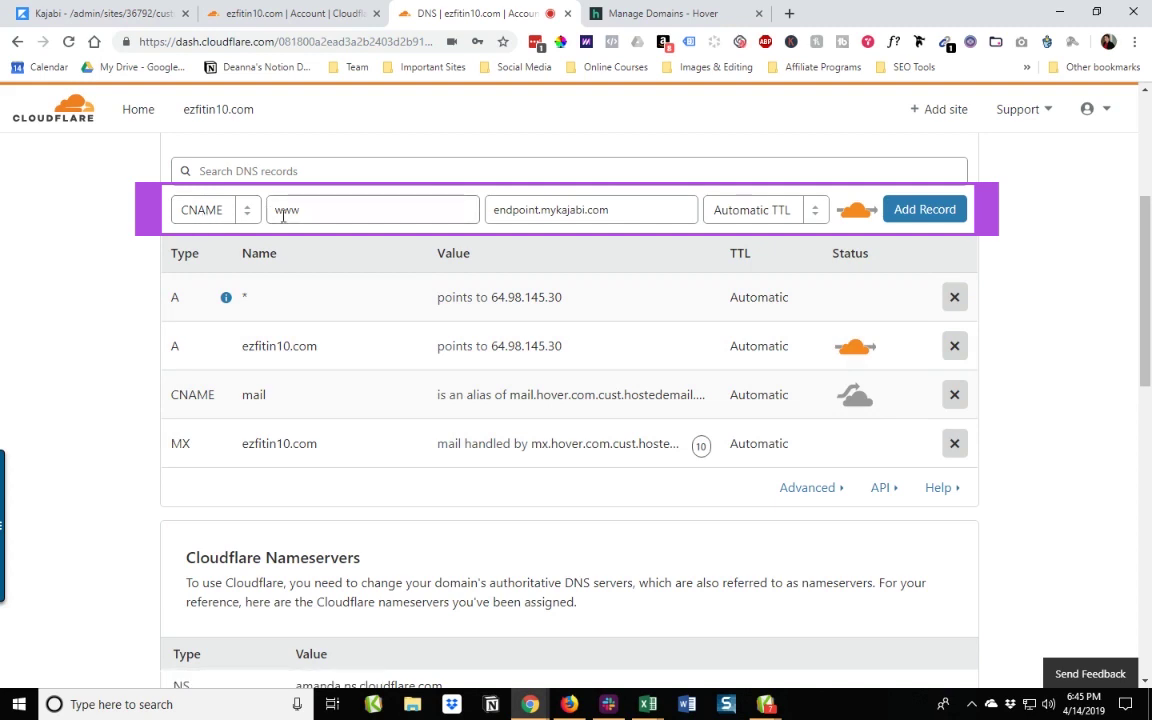
click(509, 208)
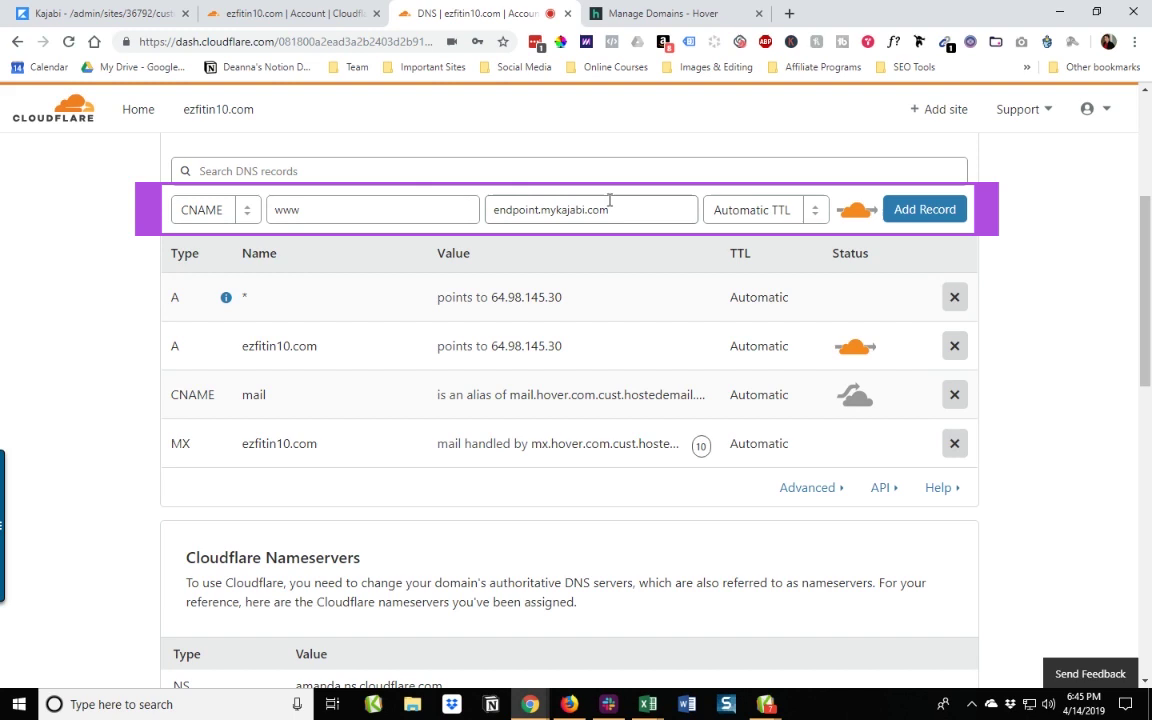
click(922, 208)
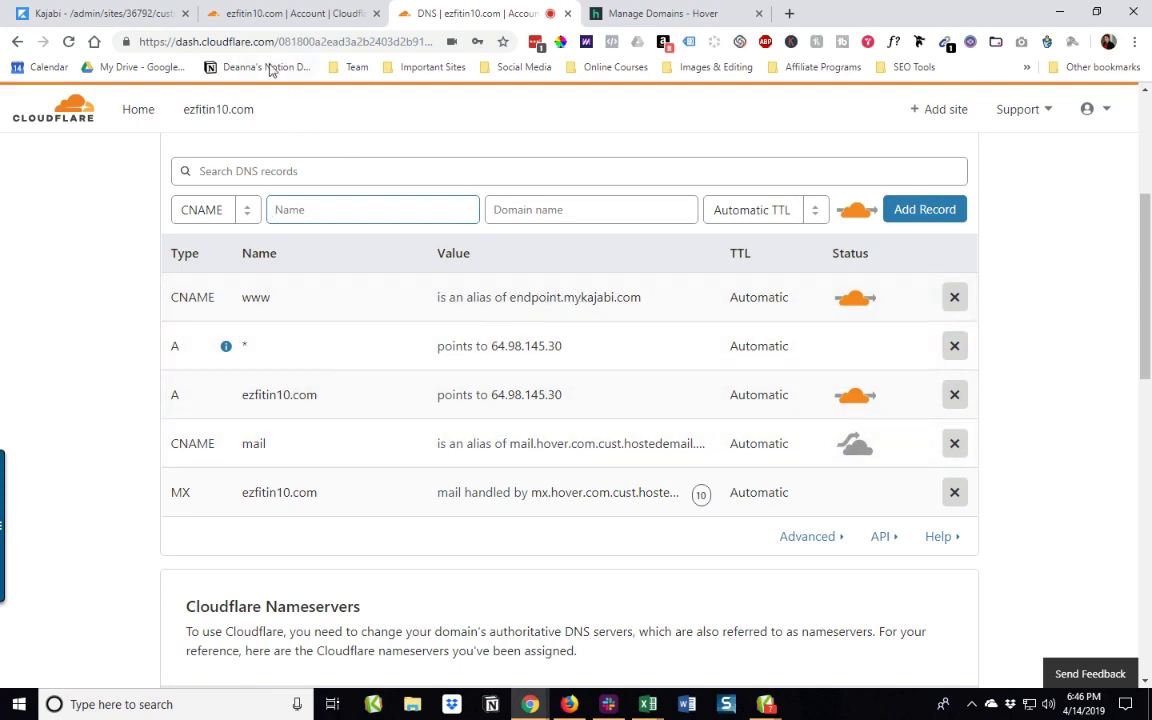
Step: Confirm the www CNAME is proxied (orange cloud) in Cloudflare DNS, then save Kajabi's CNAME setup
click(108, 12)
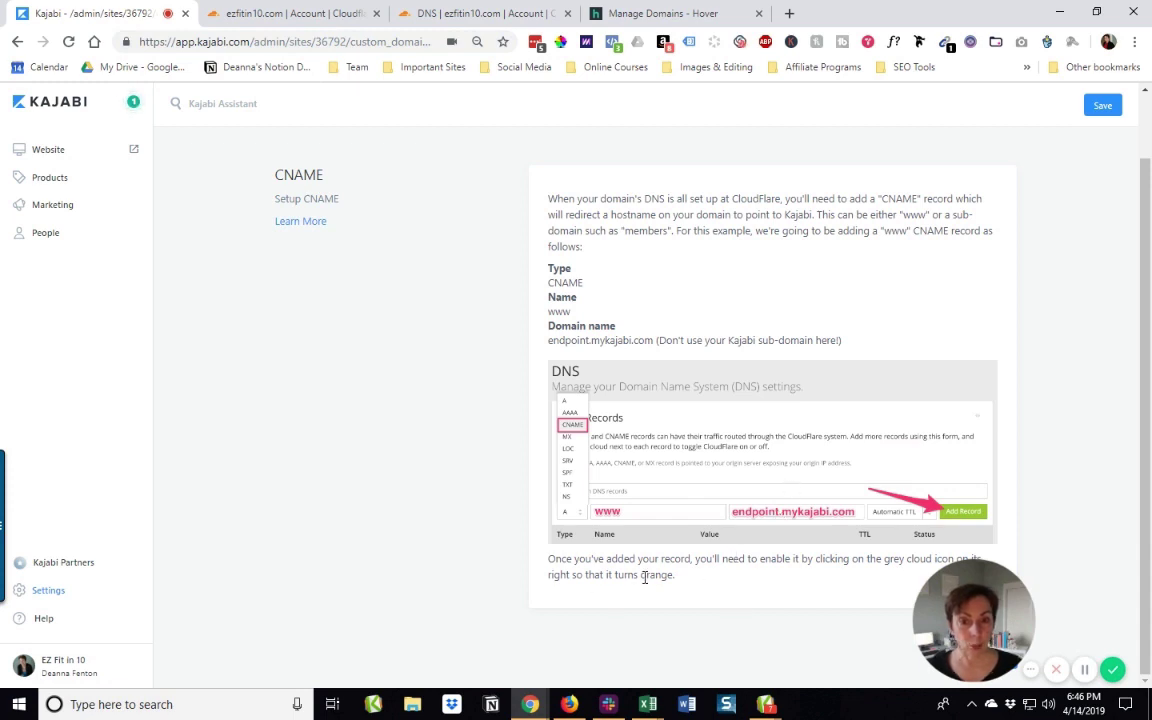
mouse_move(983, 584)
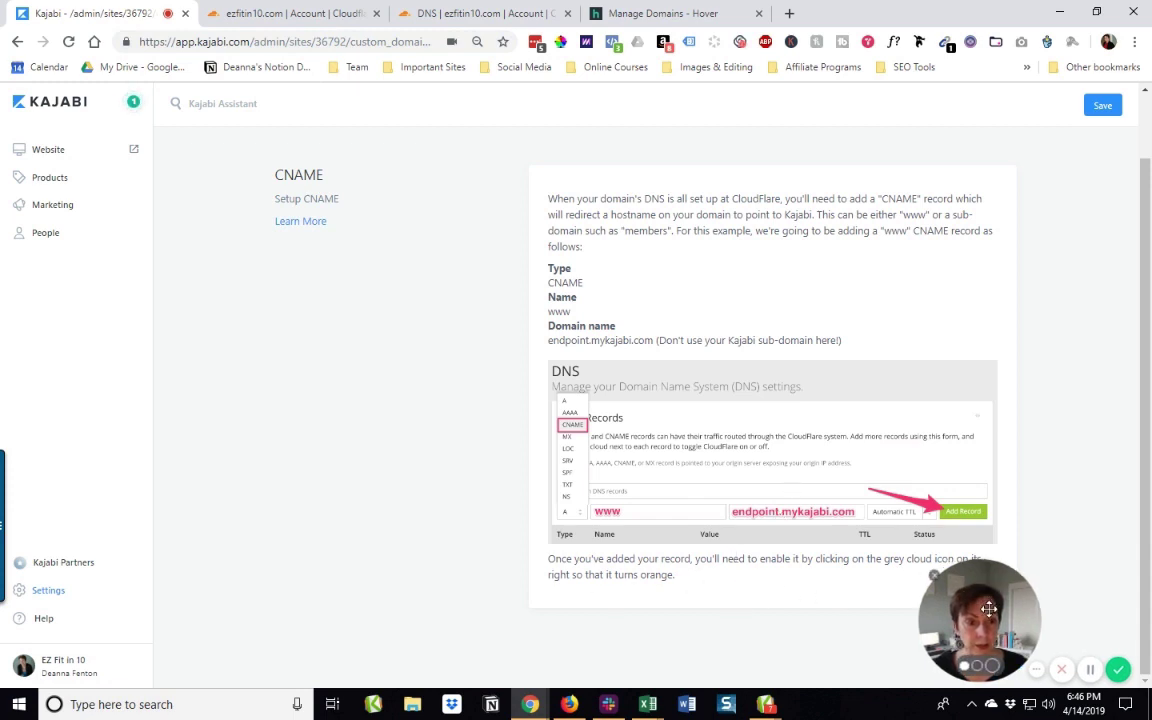
drag(983, 584, 1044, 584)
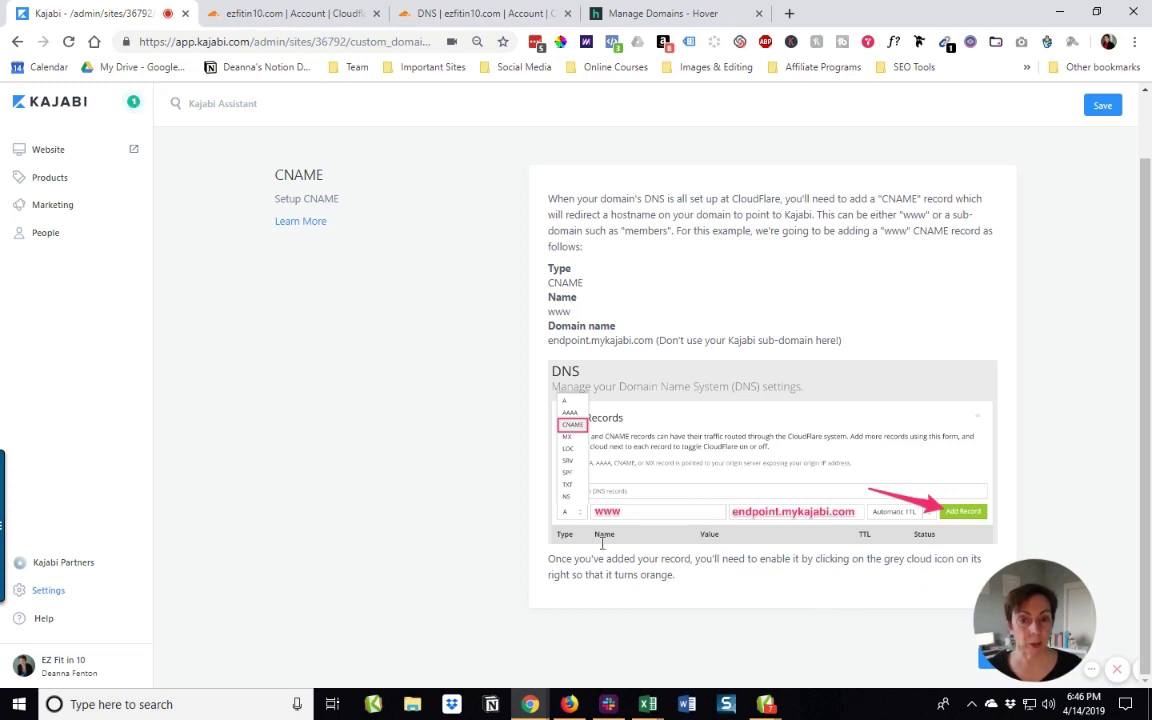
click(300, 14)
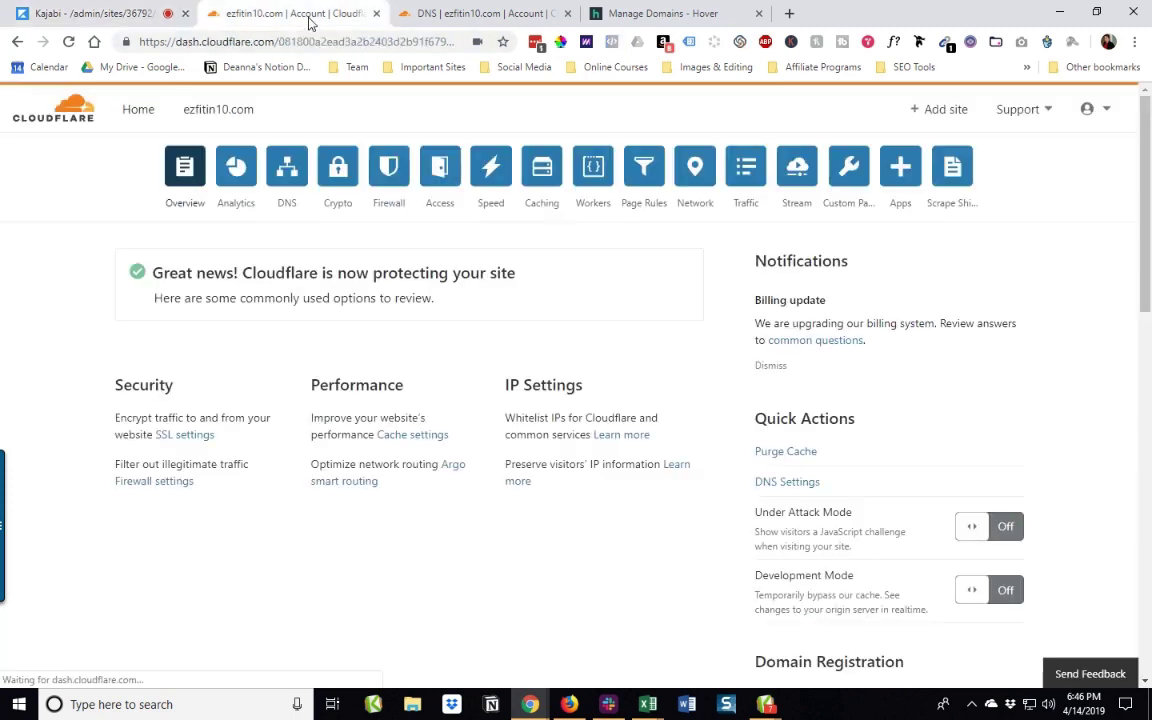
click(440, 13)
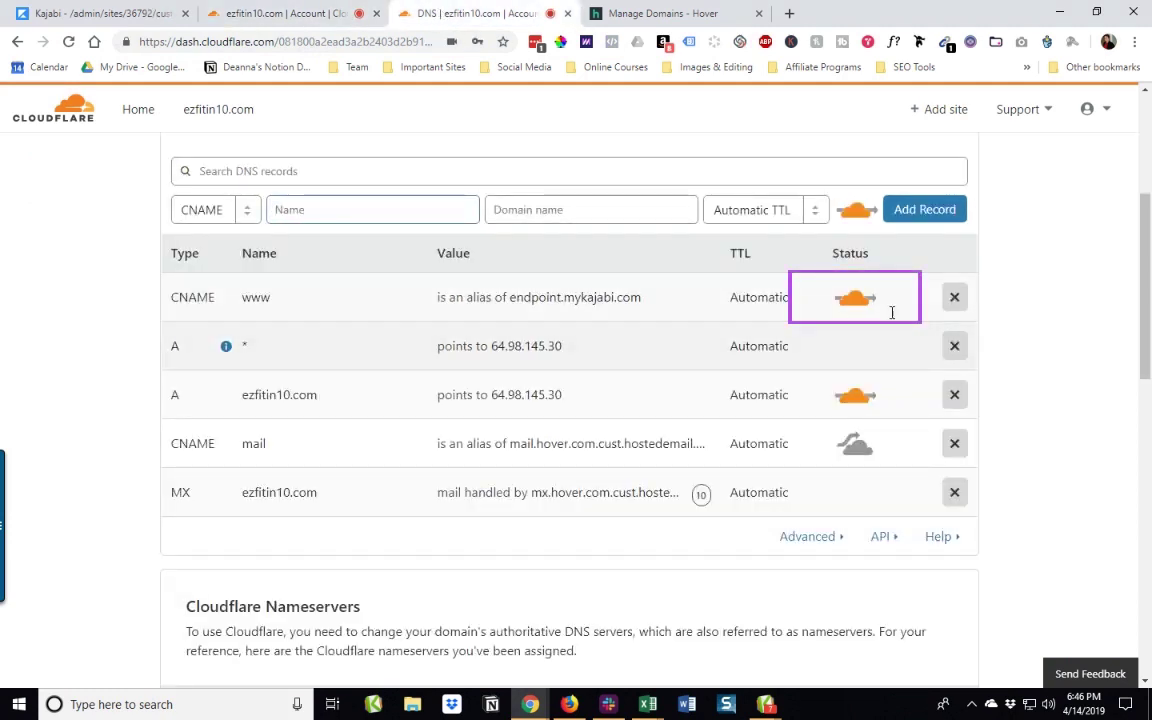
click(100, 13)
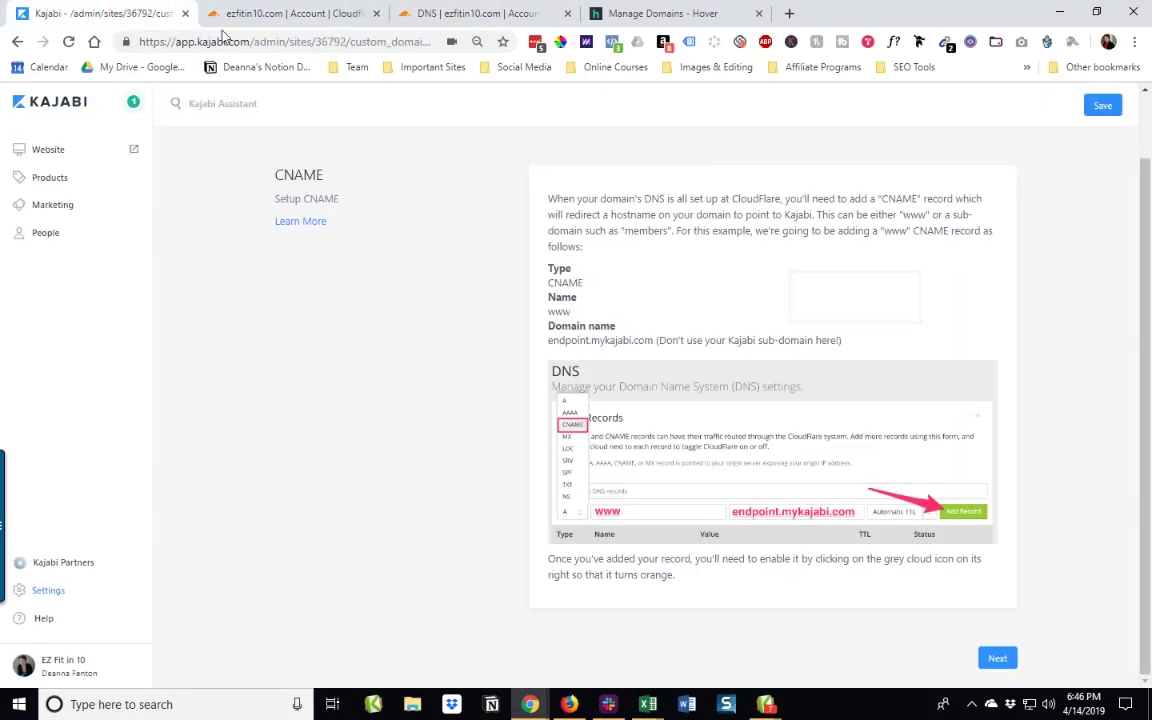
scroll(1080, 236, up, 1)
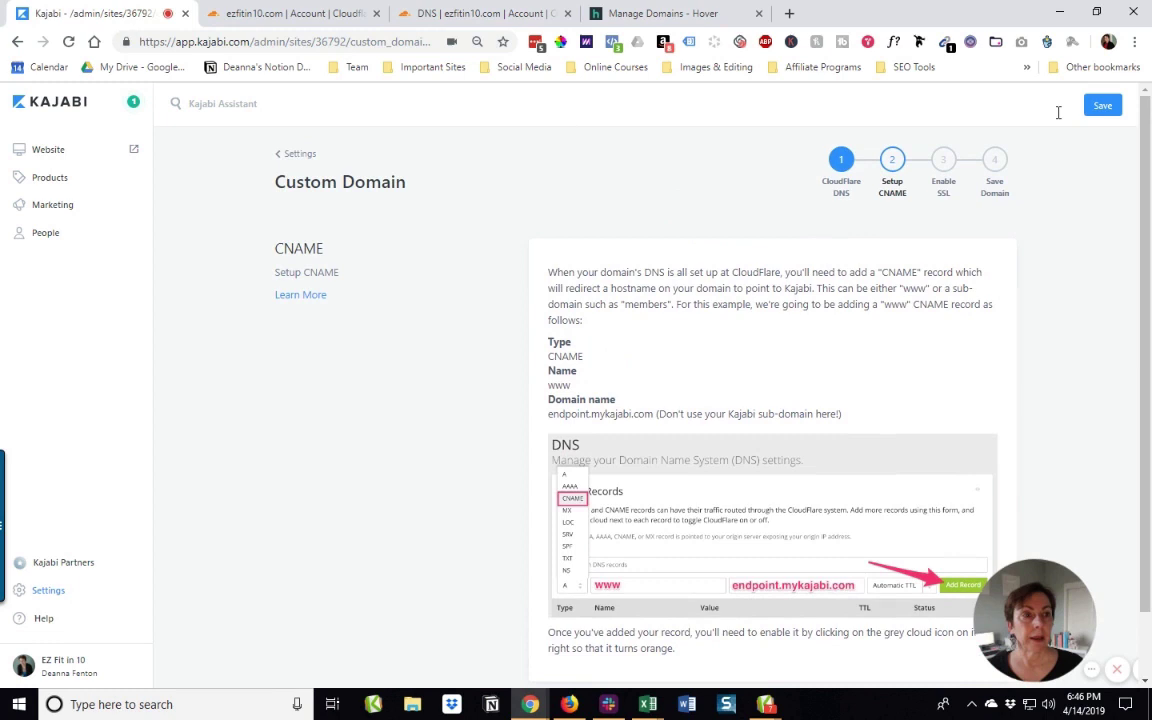
click(1101, 108)
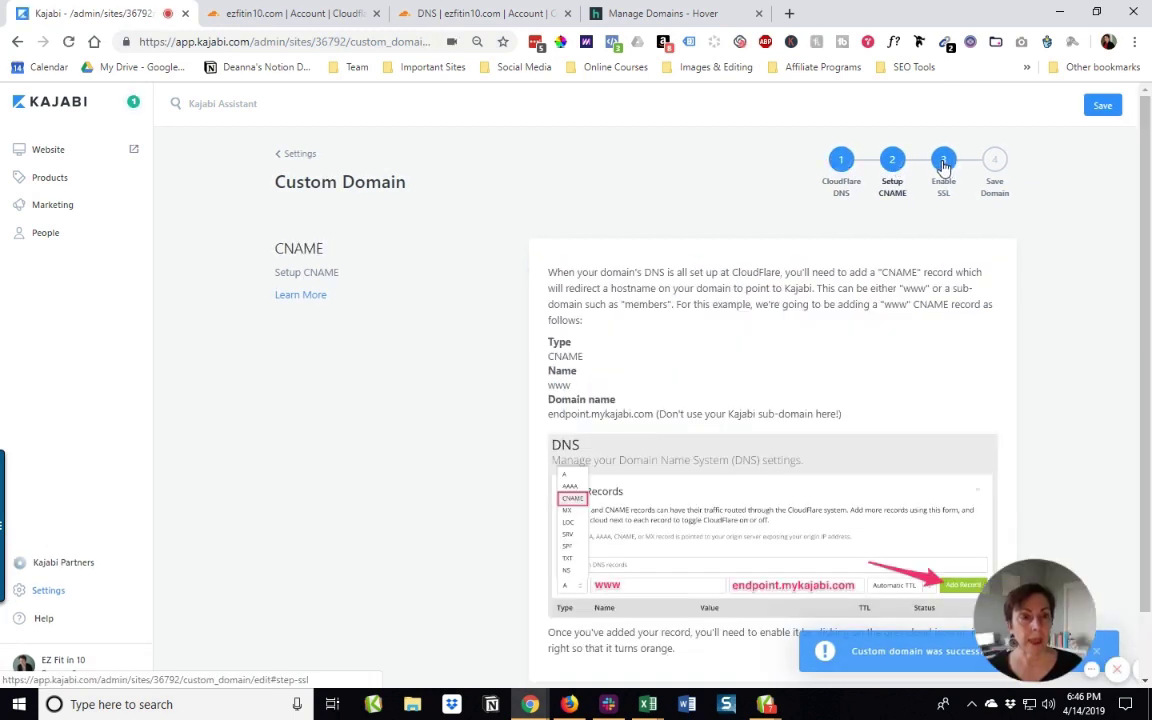
Step: Advance the Custom Domain progress tracker to step 3, Enable SSL
click(943, 170)
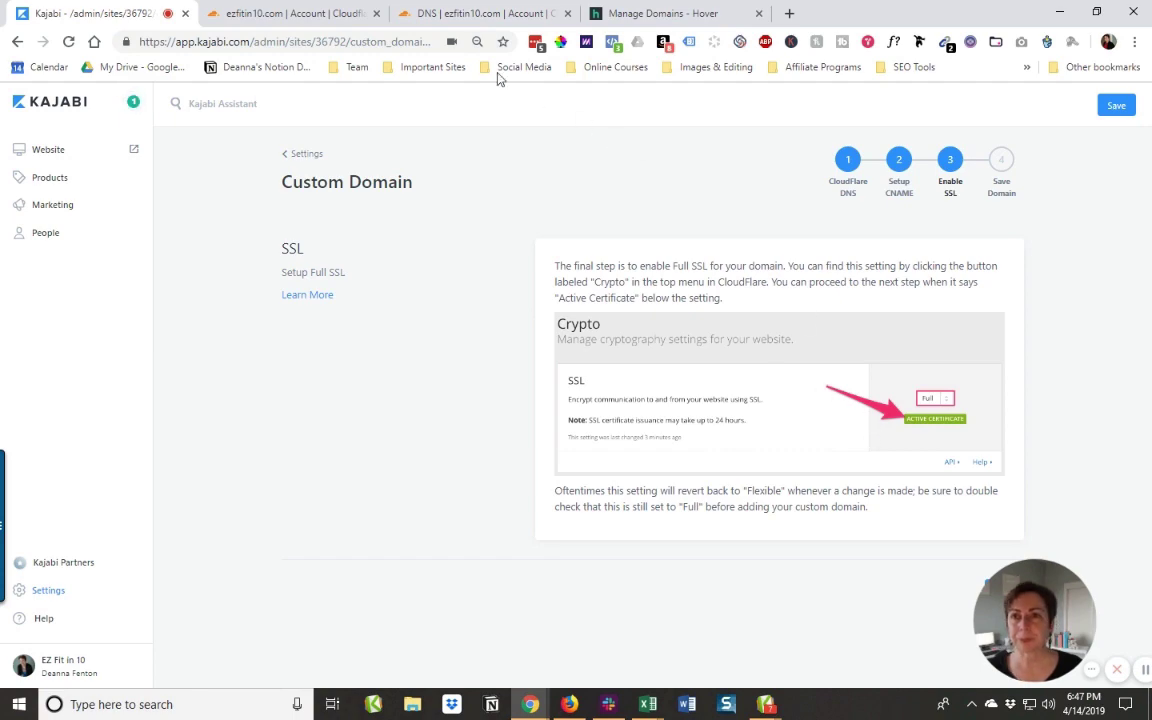
Step: Set Cloudflare's Crypto SSL mode to Full and confirm the Universal SSL Active Certificate
click(474, 20)
scroll(602, 249, up, 3)
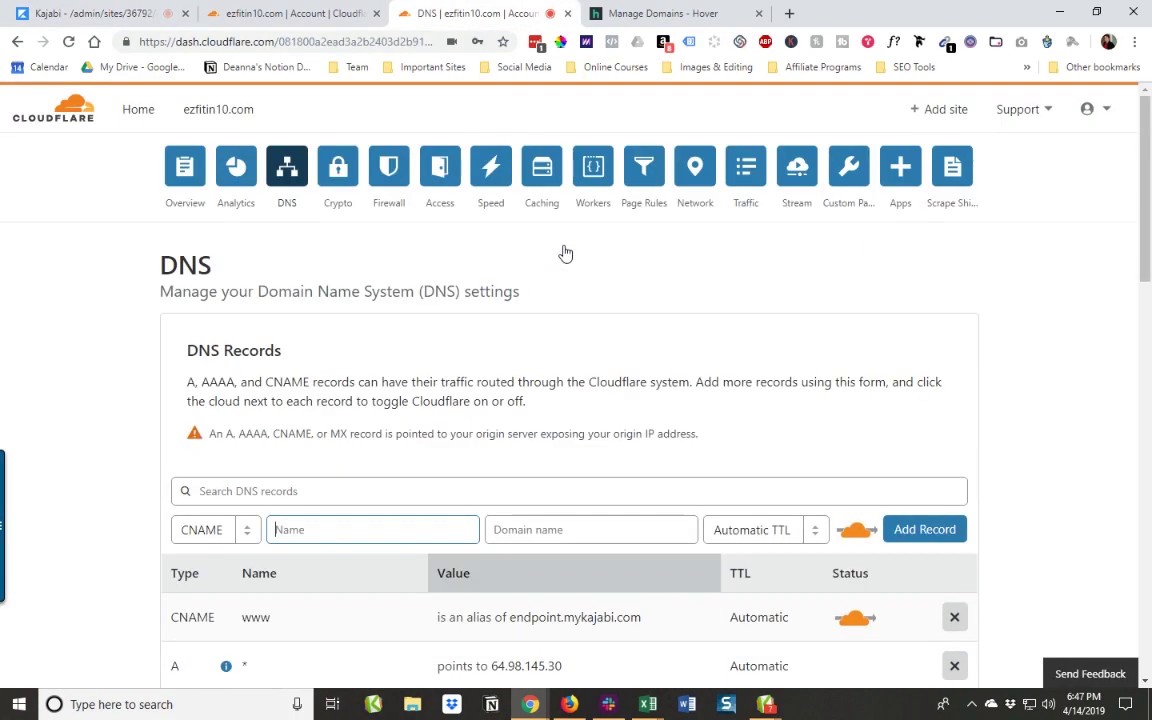
click(339, 172)
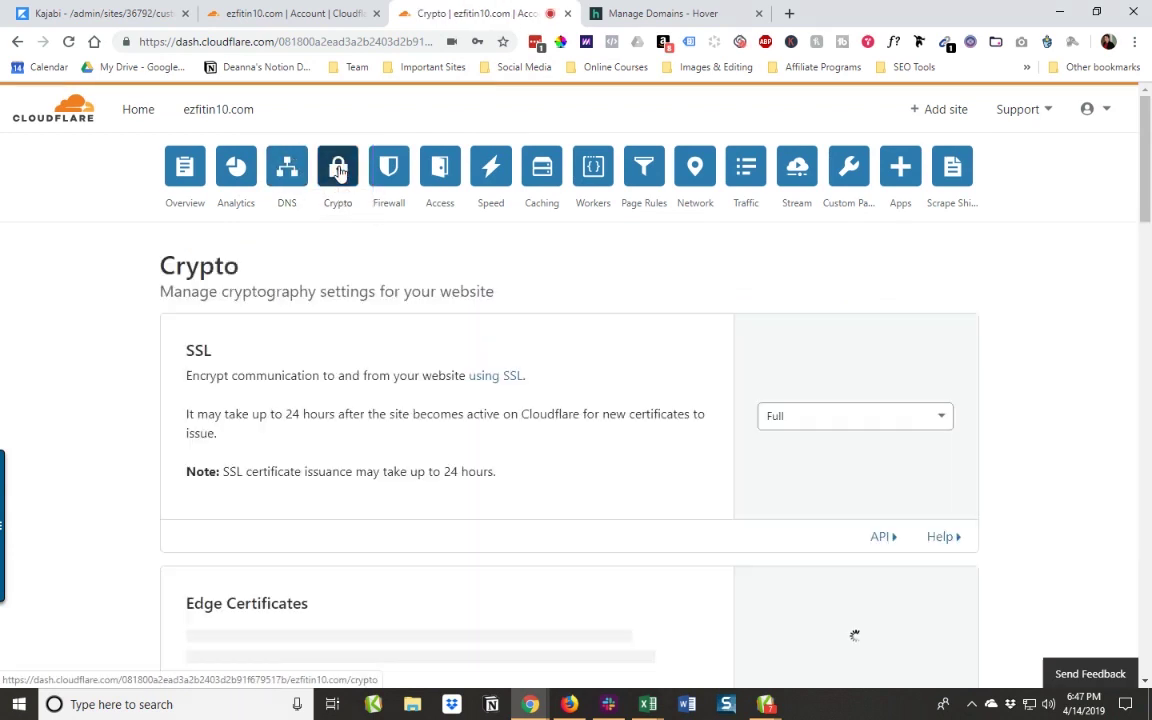
scroll(586, 372, down, 2)
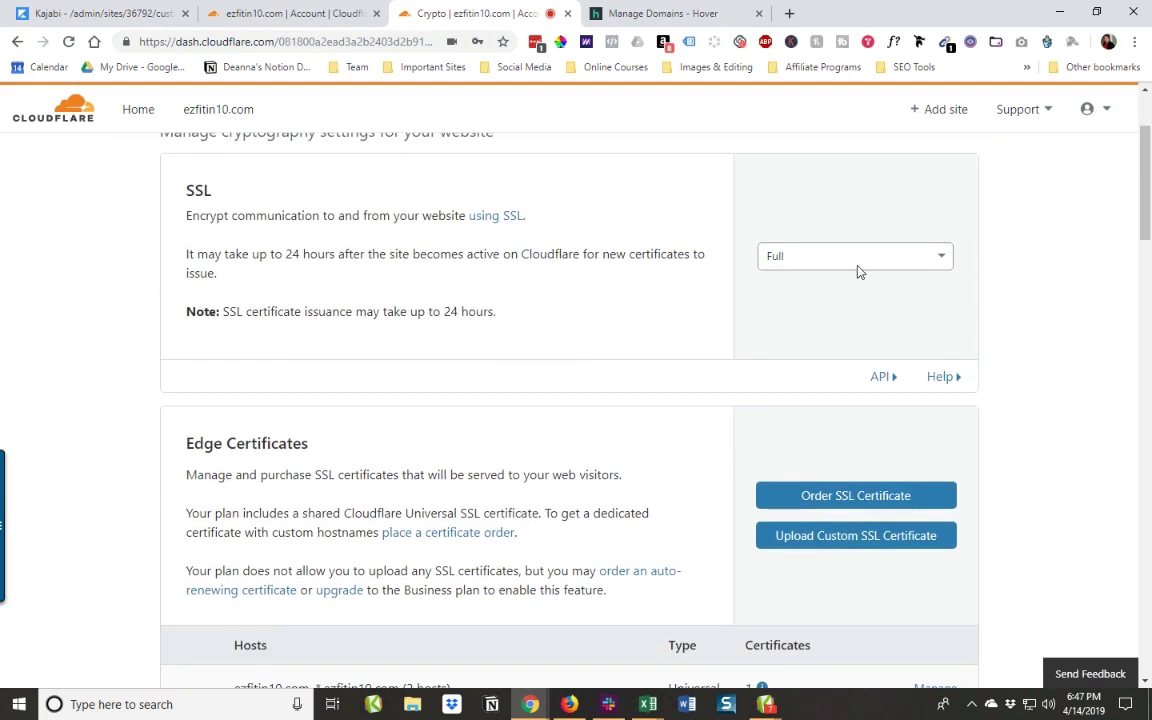
click(864, 259)
click(800, 352)
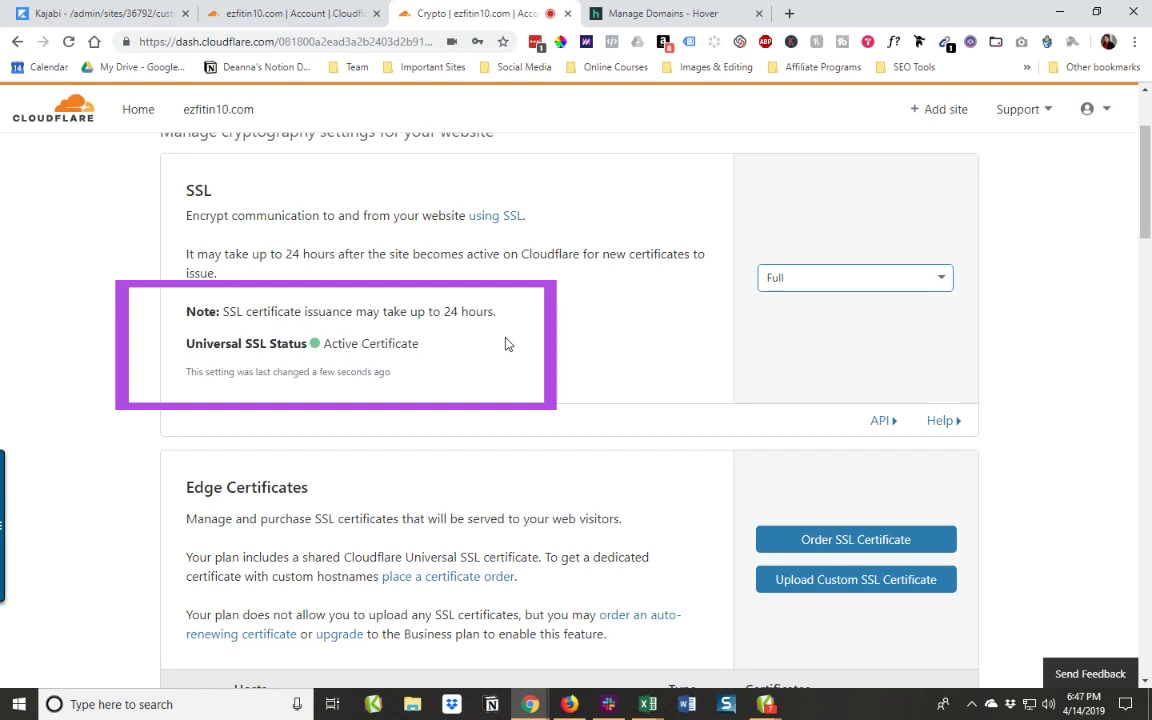
scroll(506, 344, down, 1)
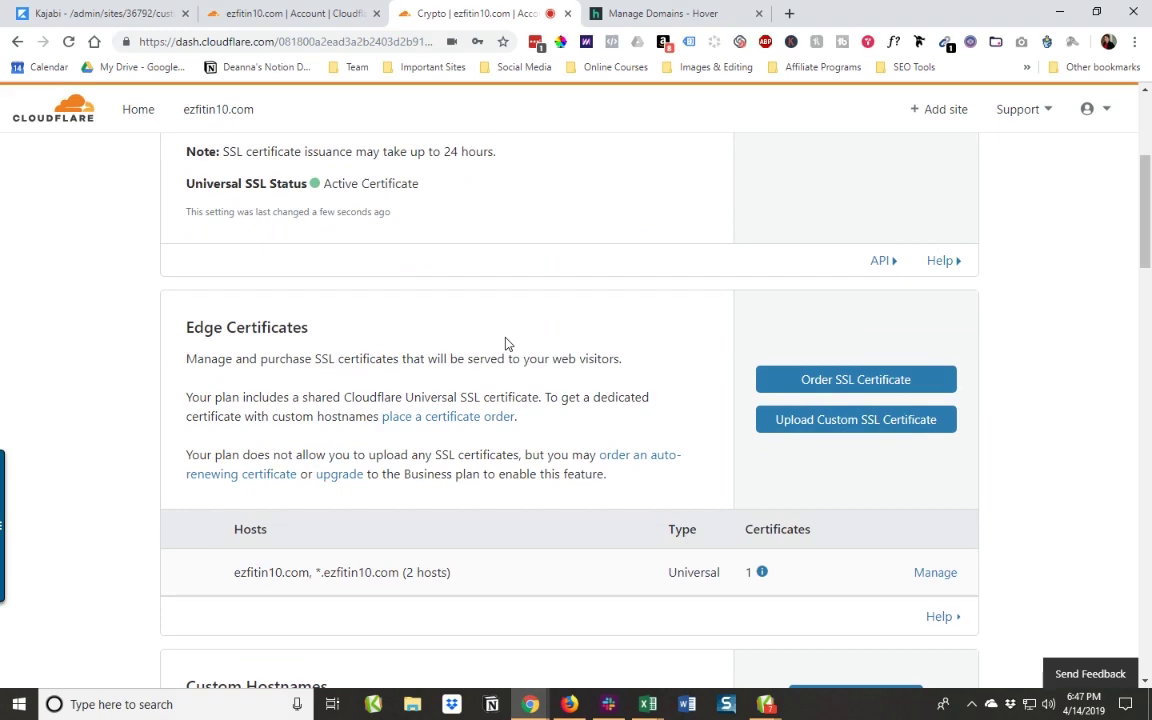
scroll(505, 343, down, 5)
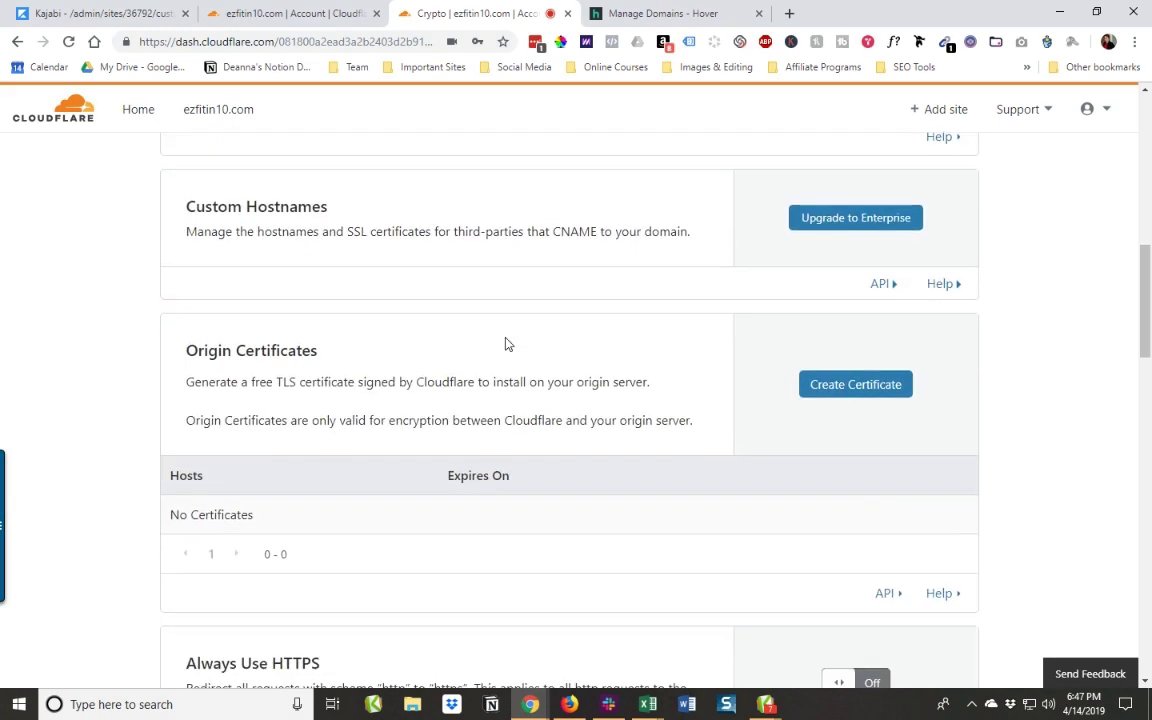
scroll(506, 343, down, 2)
scroll(505, 343, up, 6)
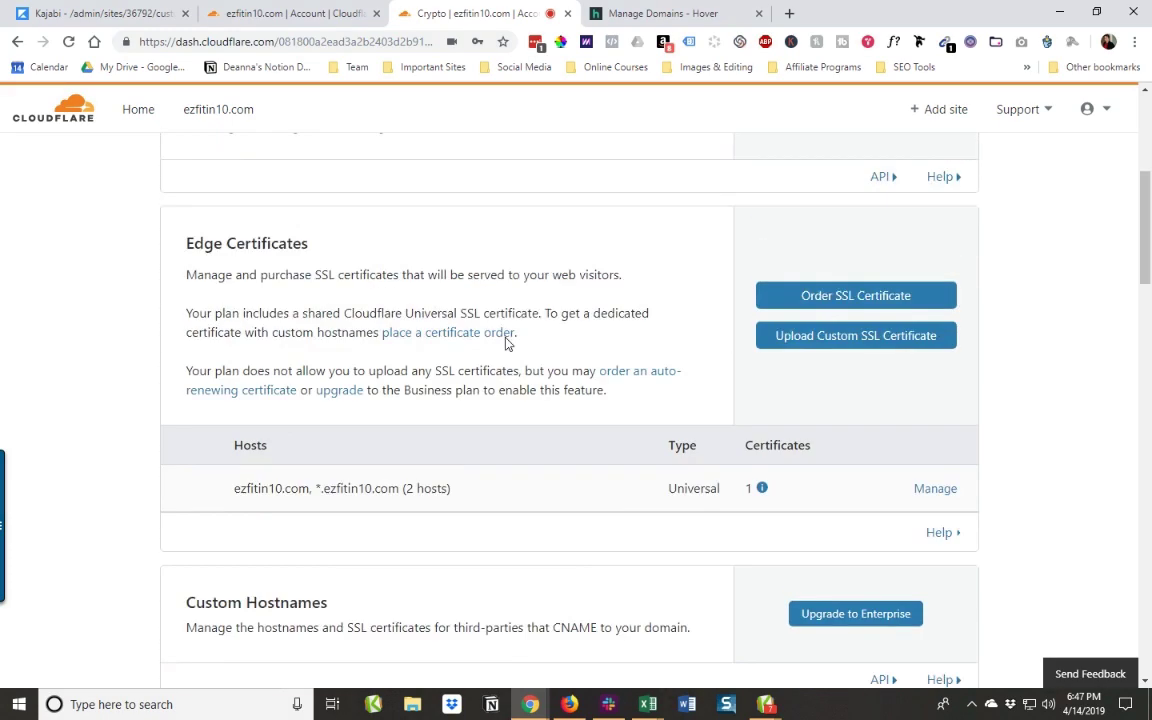
click(157, 22)
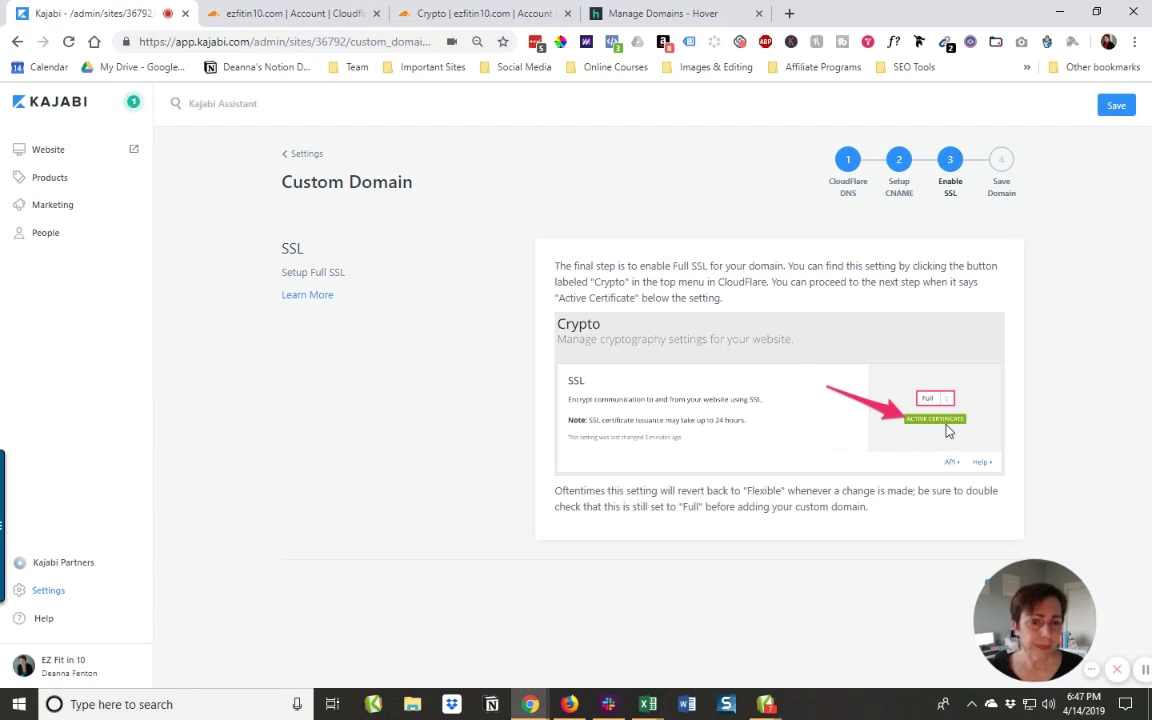
click(1002, 162)
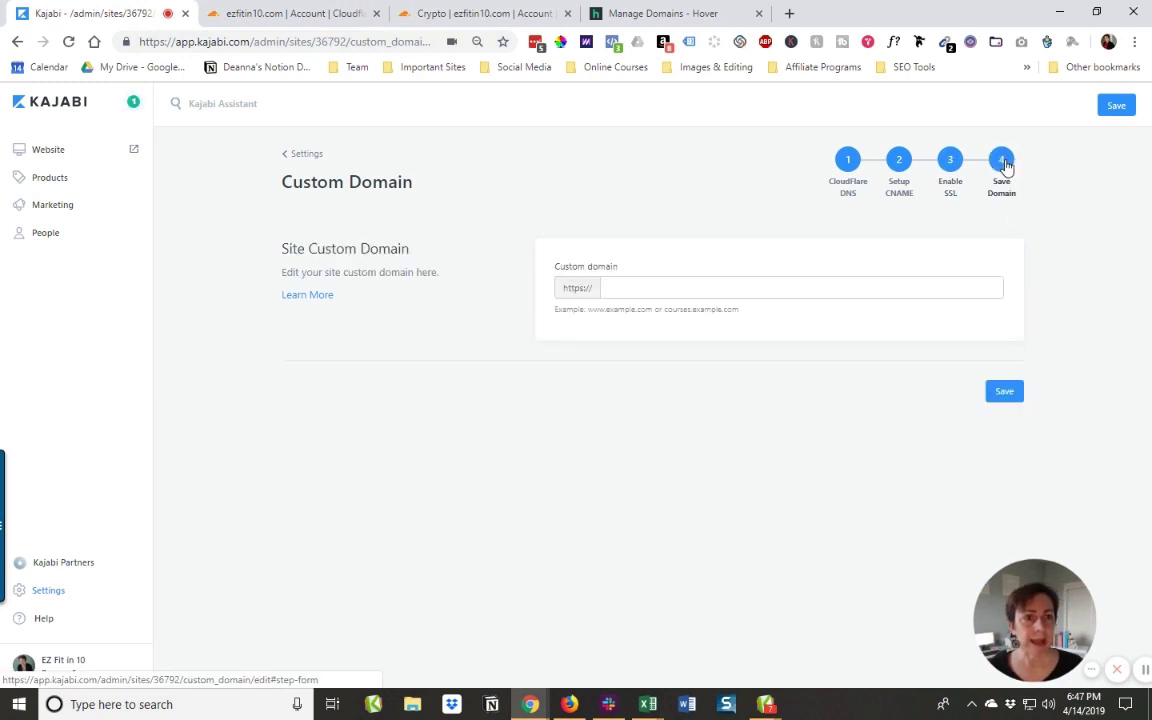
click(615, 288)
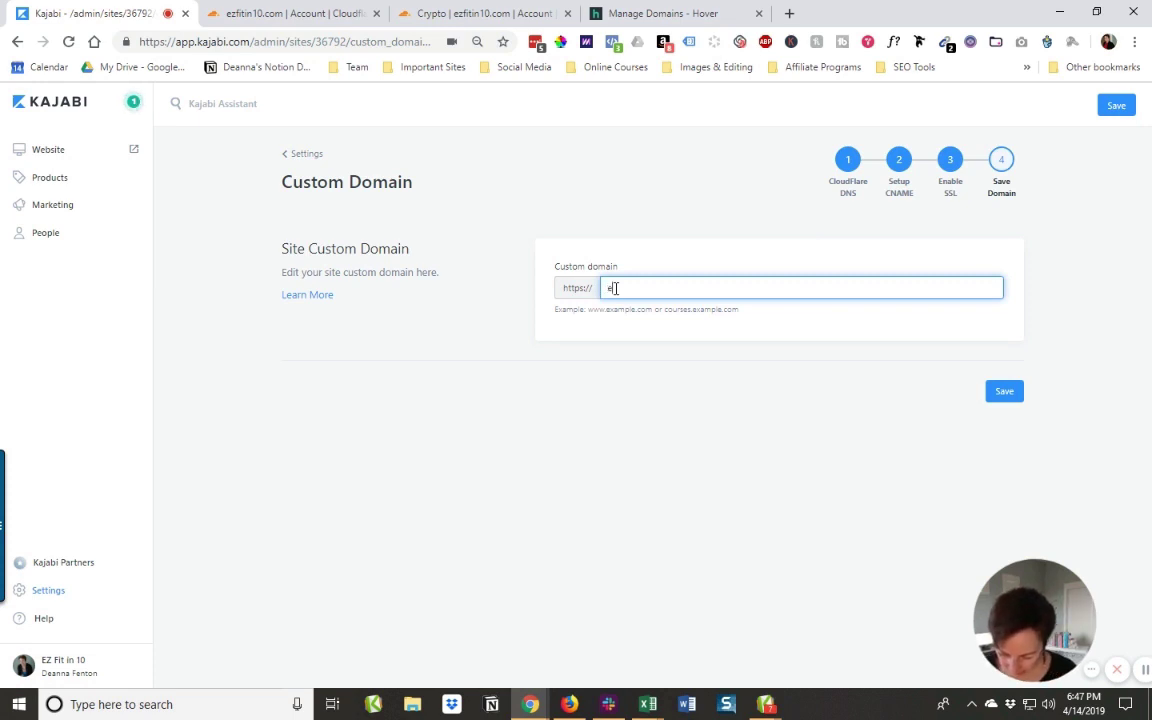
text(ezfitin10.com)
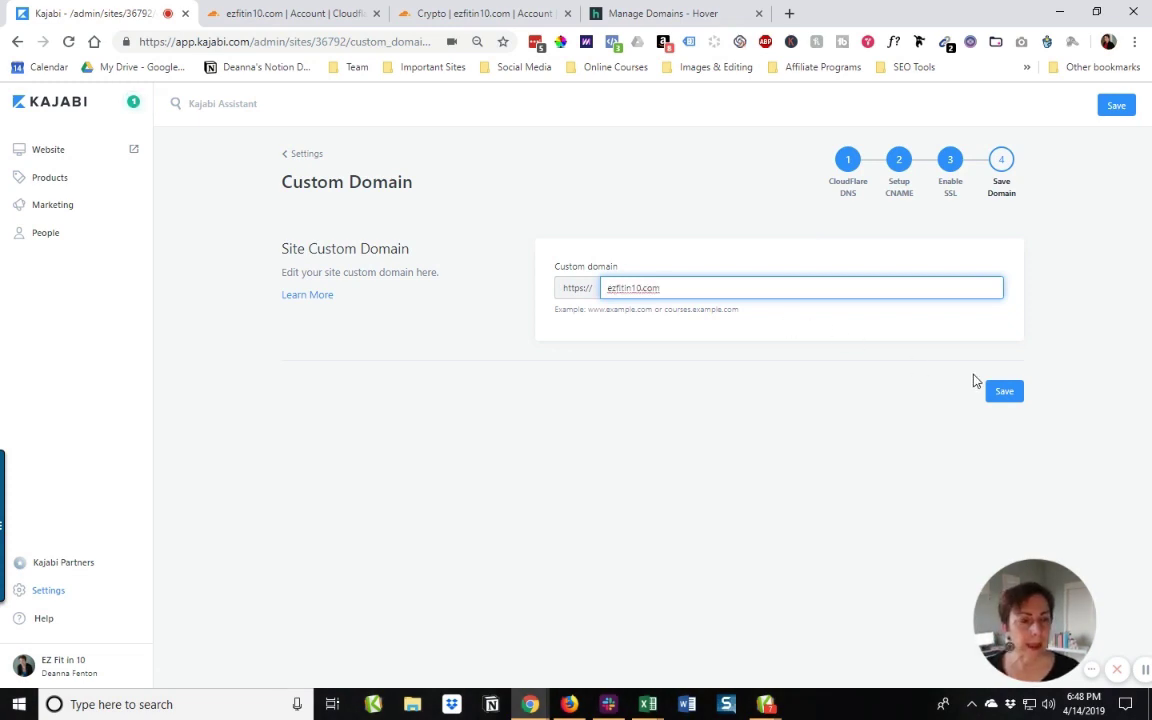
click(1003, 391)
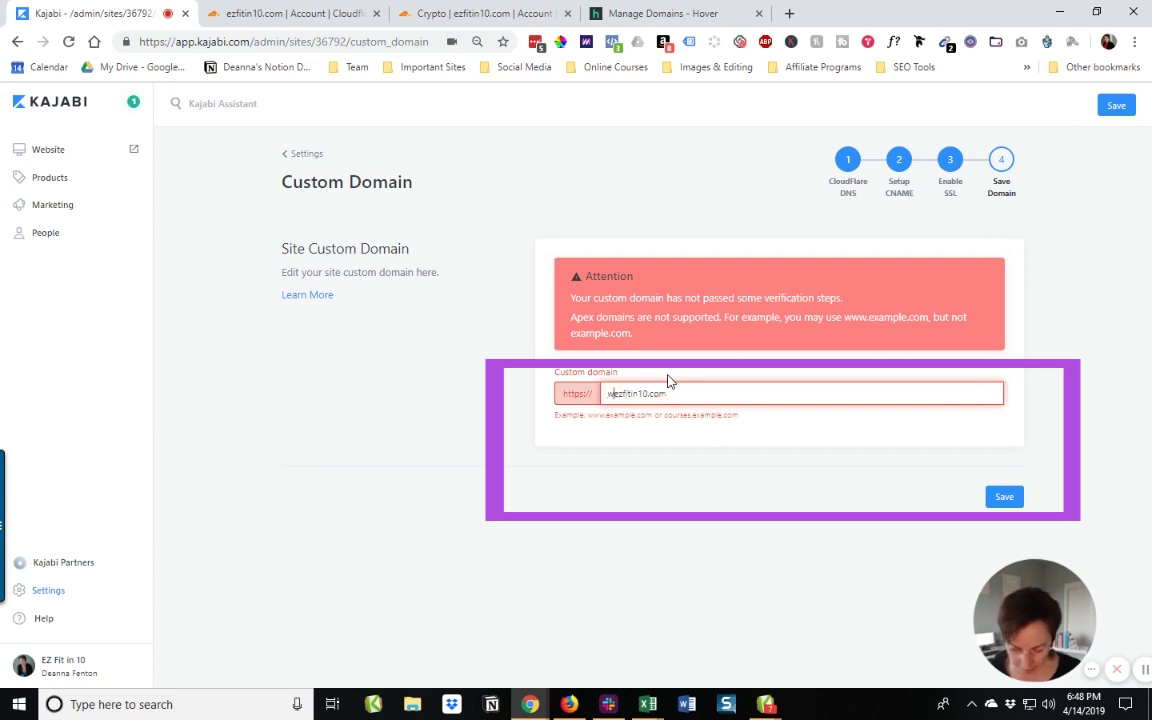
text(www.)
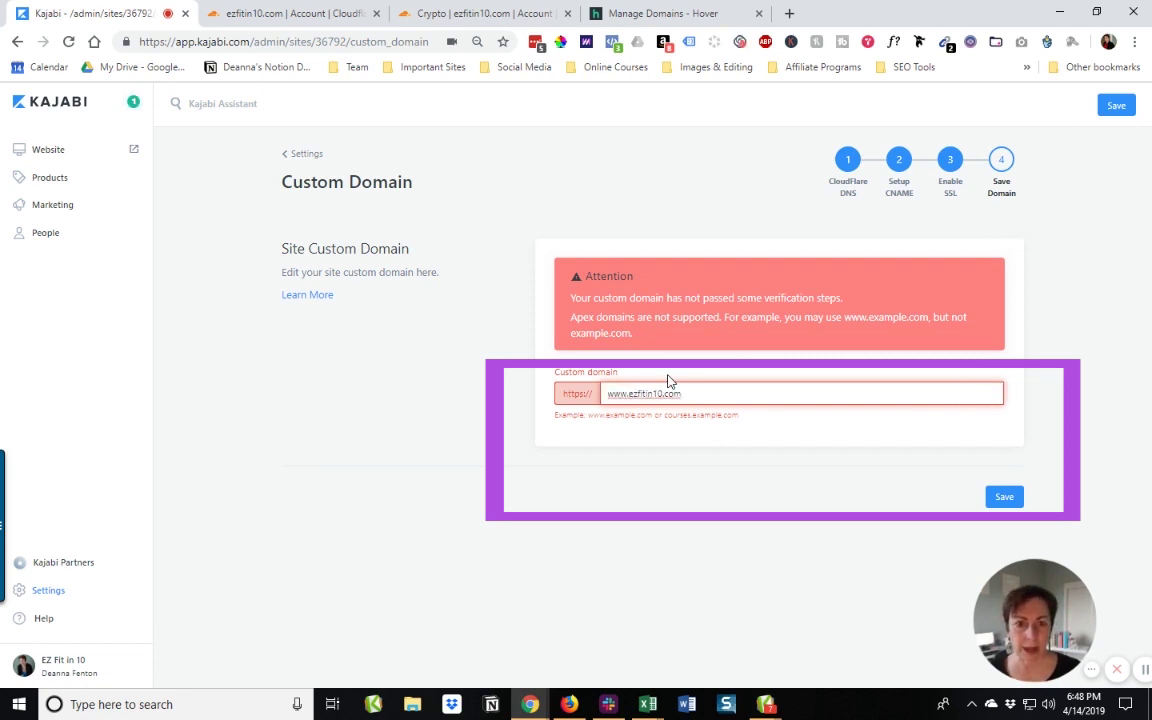
click(1016, 499)
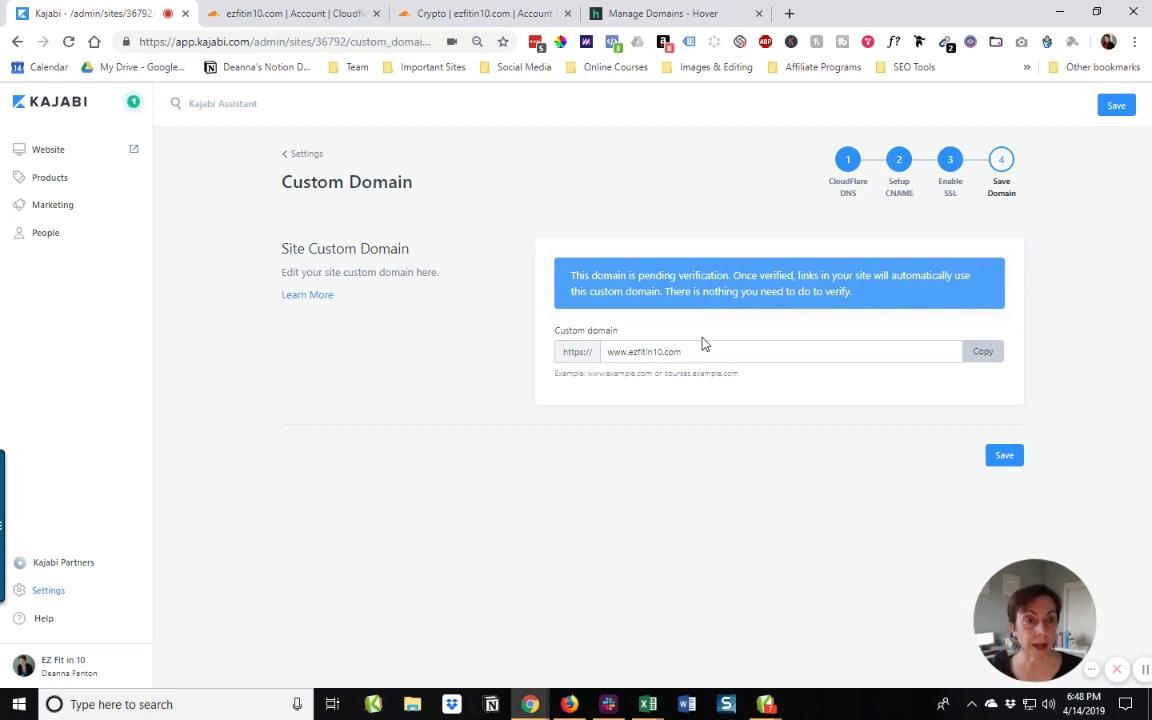
click(983, 356)
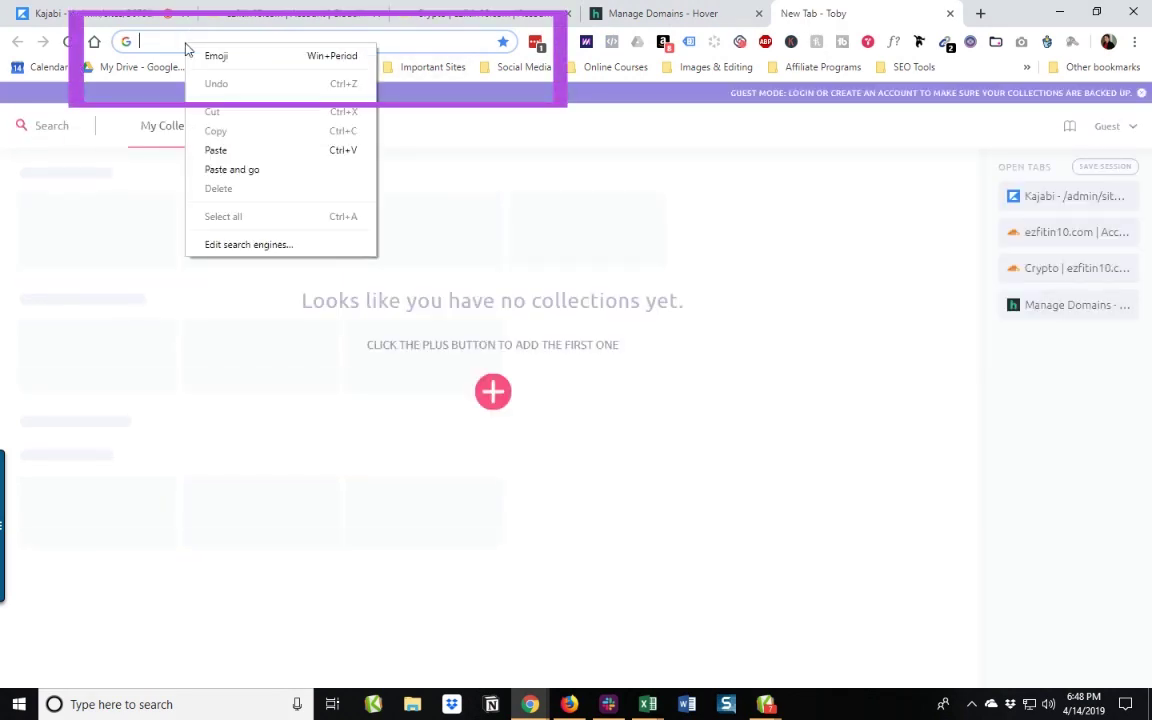
click(210, 149)
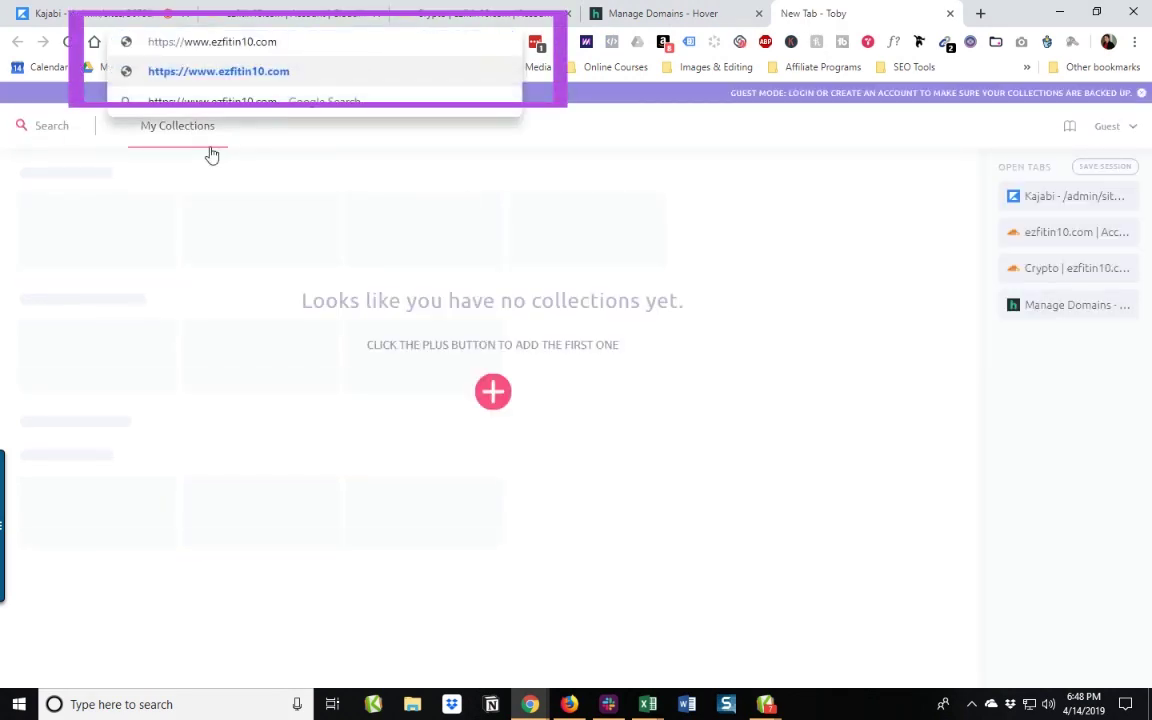